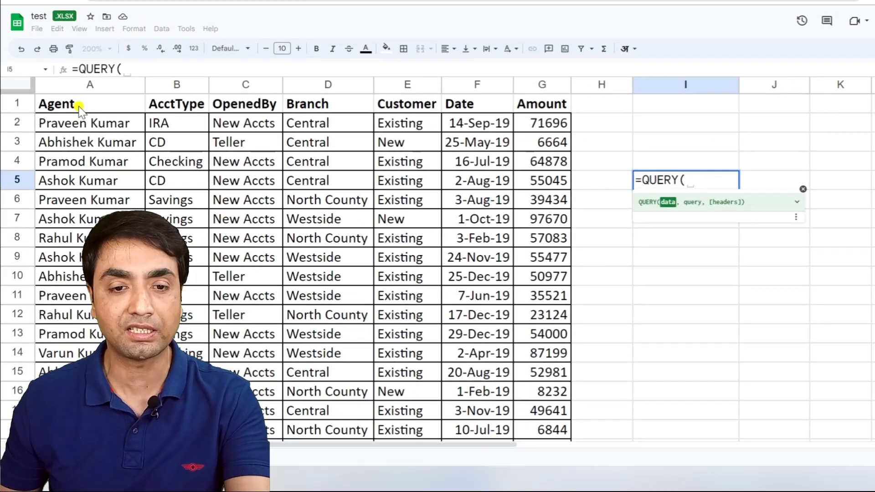
- Set A1:G734 as the data range of the QUERY formula in I5, including the blank rows below the table
{"action": "left_click", "coordinate": [79, 106]}
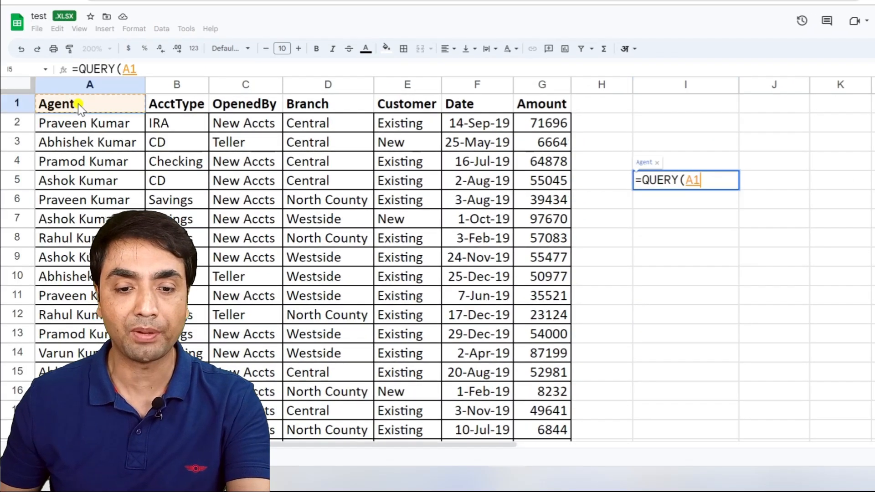
{"action": "key", "text": "ctrl+shift+Right"}
{"action": "key", "text": "ctrl+shift+Down"}
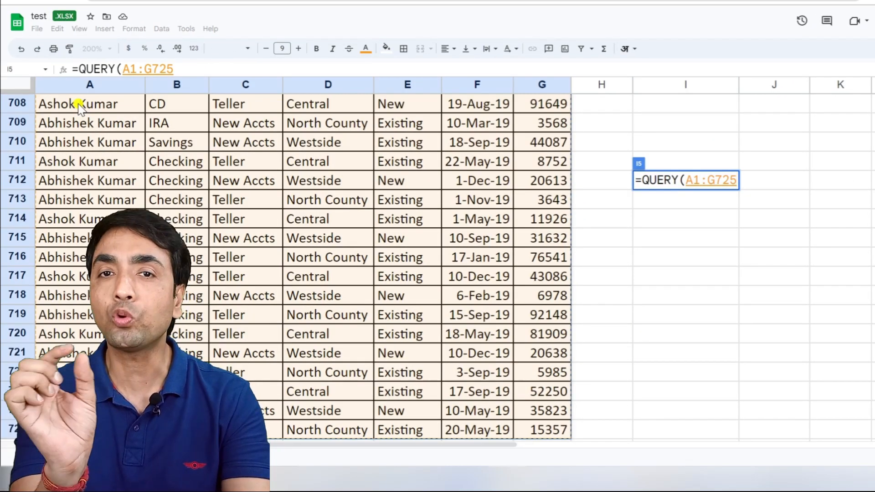
{"action": "scroll", "coordinate": [75, 109], "scroll_direction": "down", "scroll_amount": 2}
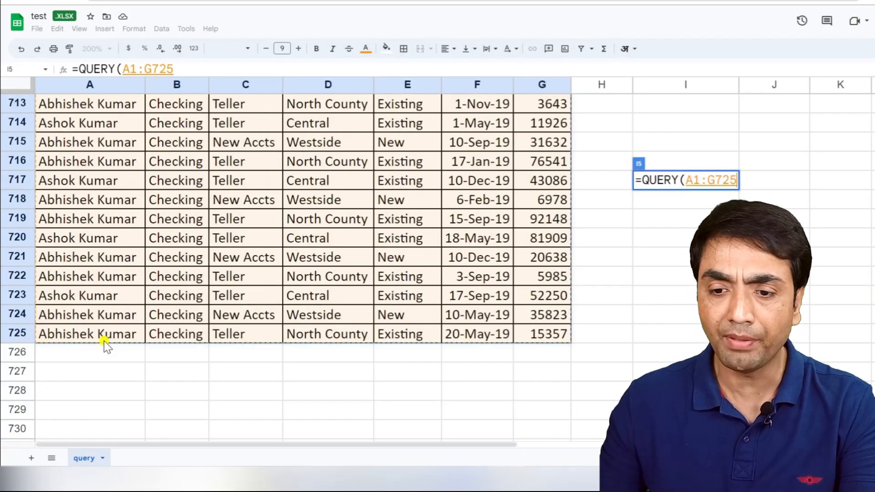
{"action": "key", "text": "shift+Down"}
{"action": "key", "text": "shift+Down"}
{"action": "key", "text": "shift+Down"}
{"action": "key", "text": "shift+Down"}
{"action": "key", "text": "shift+Down"}
{"action": "key", "text": "shift+Down"}
{"action": "key", "text": "shift+Down"}
{"action": "key", "text": "shift+Down"}
{"action": "key", "text": "shift+Down"}
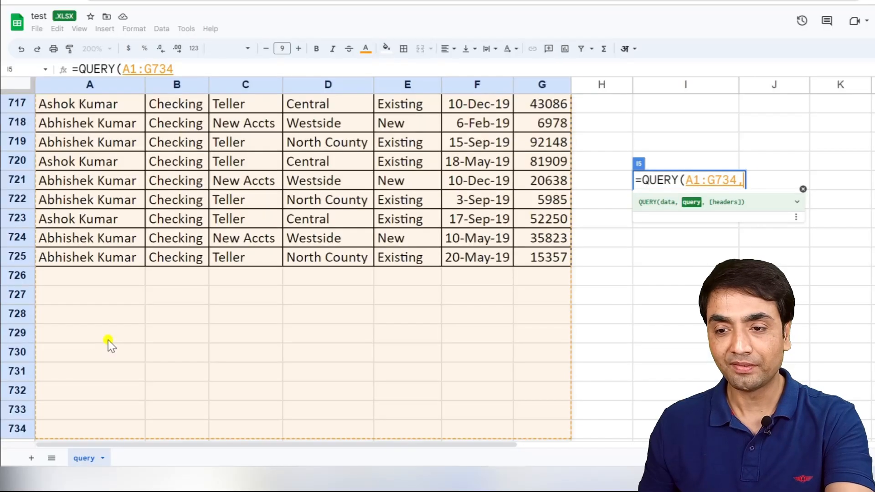
{"action": "type", "text": ","}
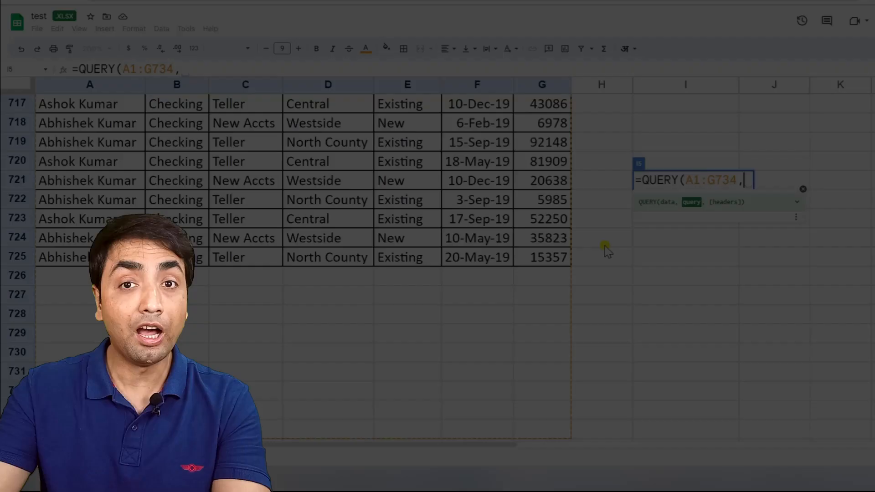
{"action": "type", "text": "\""}
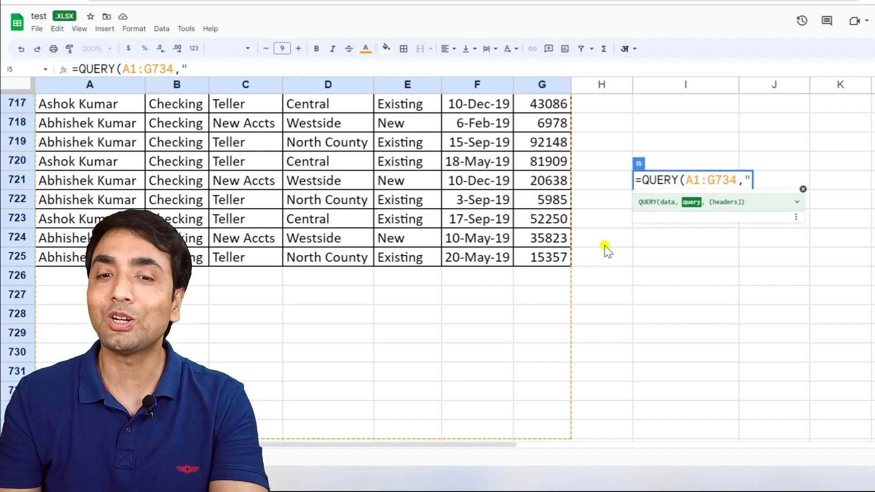
{"action": "type", "text": "select"}
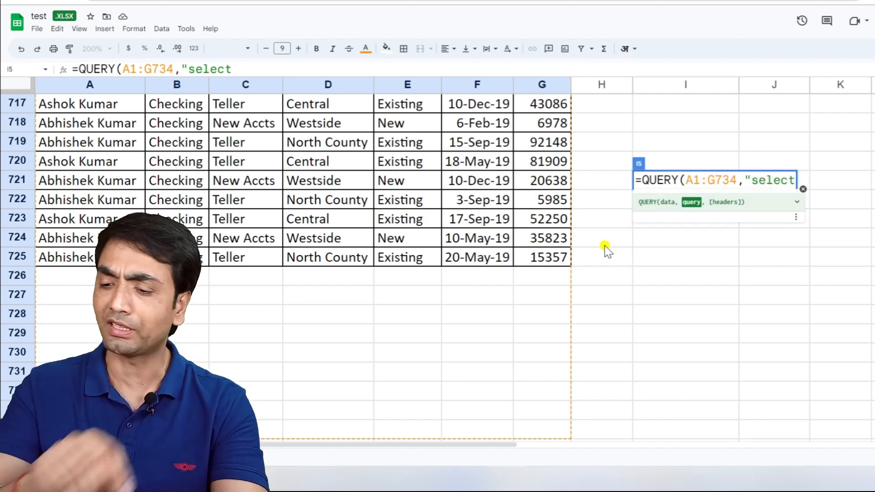
{"action": "key", "text": "BackSpace"}
{"action": "key", "text": "BackSpace"}
{"action": "key", "text": "BackSpace"}
{"action": "key", "text": "BackSpace"}
{"action": "key", "text": "BackSpace"}
{"action": "key", "text": "BackSpace"}
{"action": "key", "text": "BackSpace"}
{"action": "key", "text": "BackSpace"}
{"action": "key", "text": "BackSpace"}
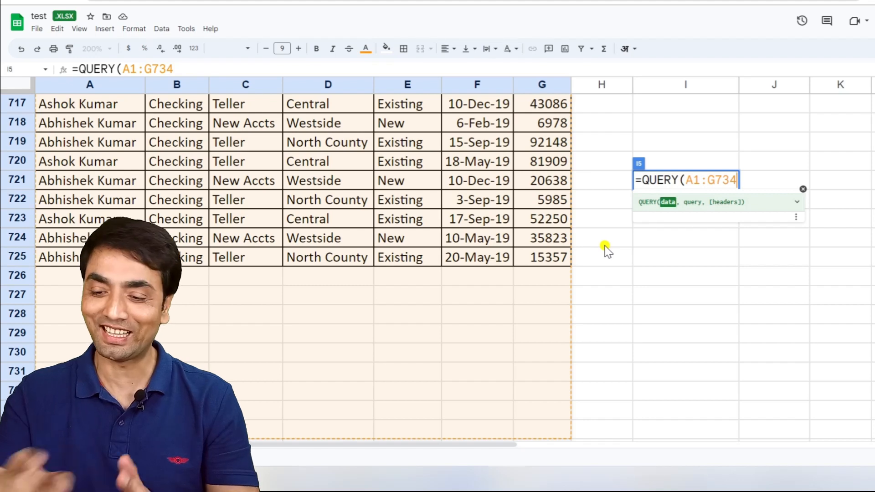
- Complete the QUERY formula in I5 with only its data range and look across the returned columns
{"action": "type", "text": ")"}
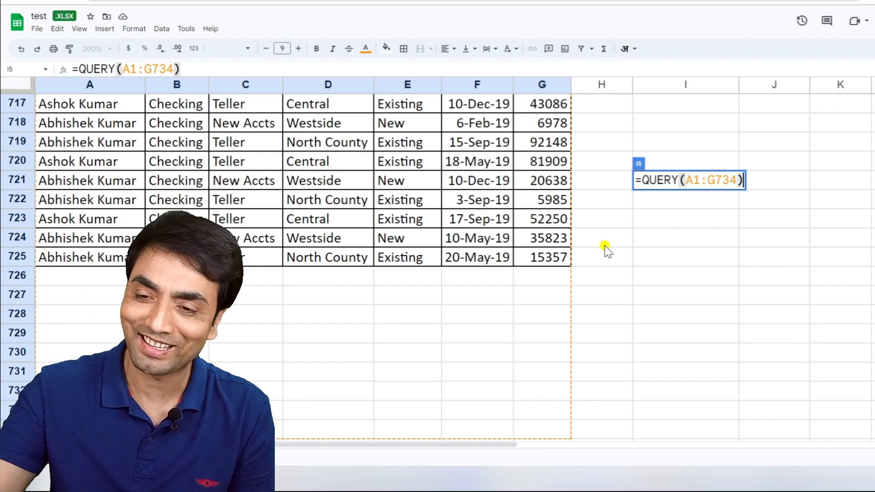
{"action": "key", "text": "Return"}
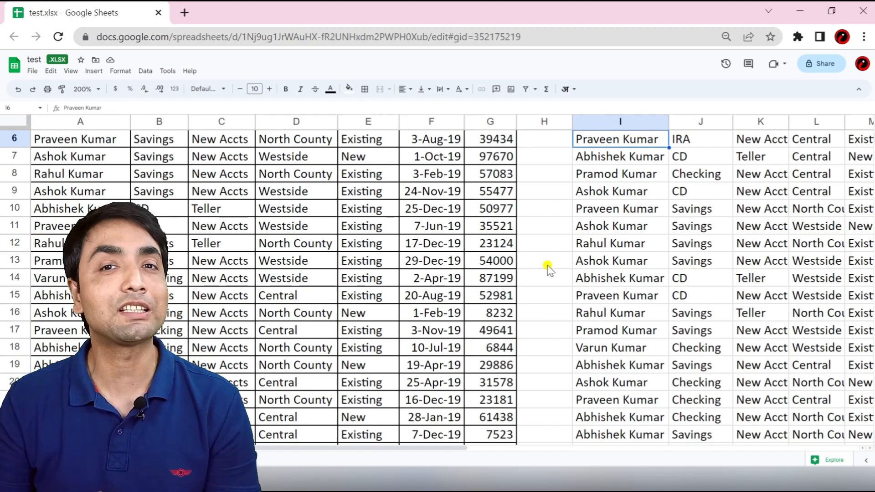
{"action": "scroll", "coordinate": [548, 269], "scroll_direction": "up", "scroll_amount": 2}
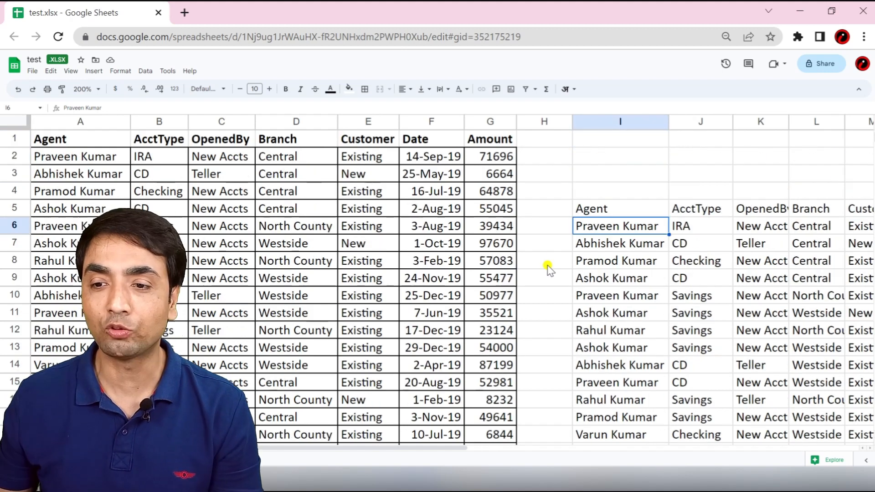
{"action": "left_click", "coordinate": [606, 207]}
{"action": "key", "text": "Right"}
{"action": "key", "text": "Right"}
{"action": "key", "text": "Right"}
{"action": "key", "text": "Right"}
{"action": "key", "text": "Right"}
{"action": "key", "text": "Right"}
{"action": "key", "text": "Right"}
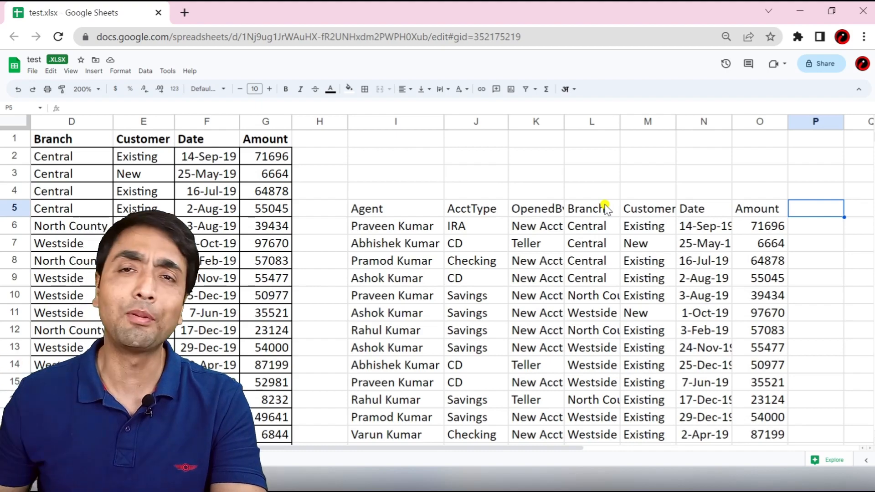
- Add the query string "select A,G" to the QUERY formula in I5
{"action": "left_click", "coordinate": [375, 209]}
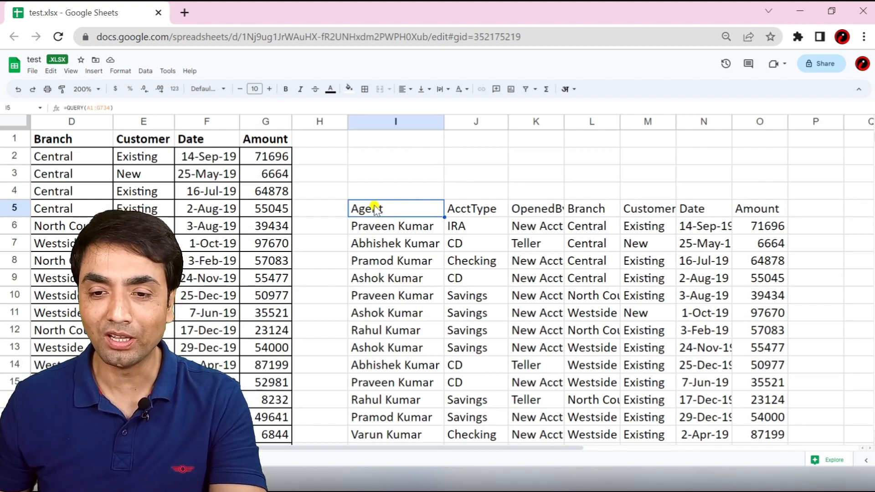
{"action": "double_click", "coordinate": [375, 209]}
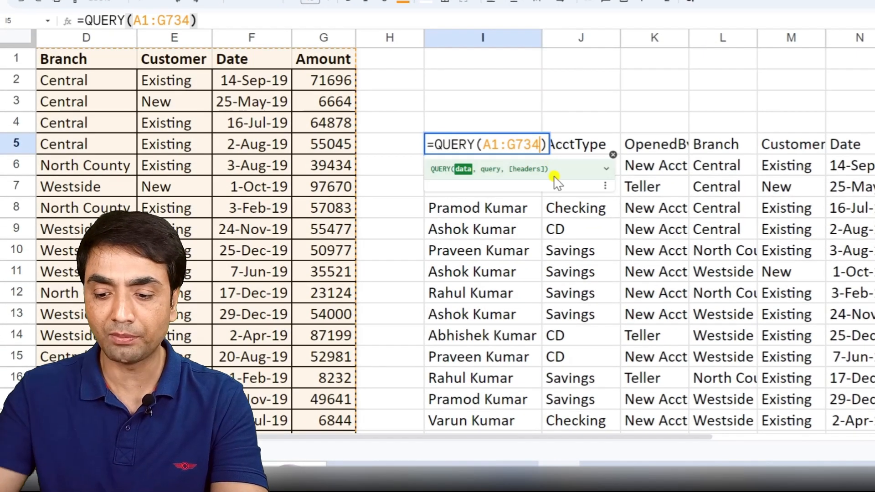
{"action": "type", "text": ",\"select *"}
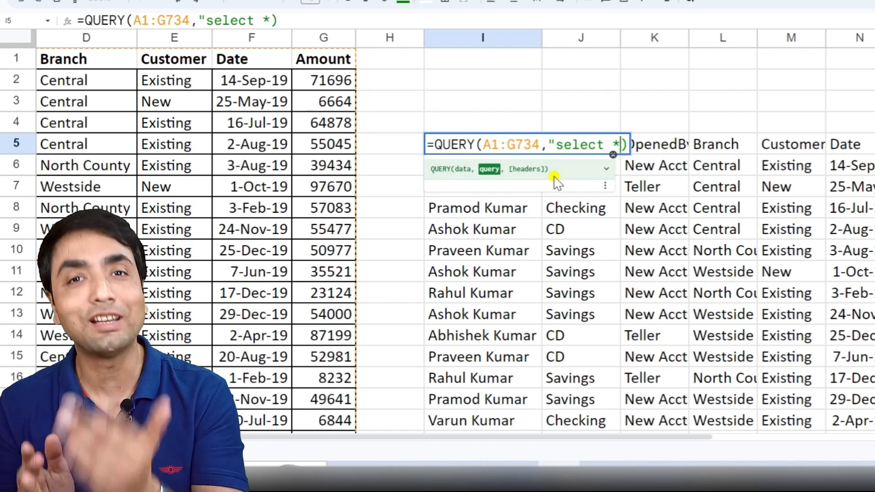
{"action": "key", "text": "BackSpace"}
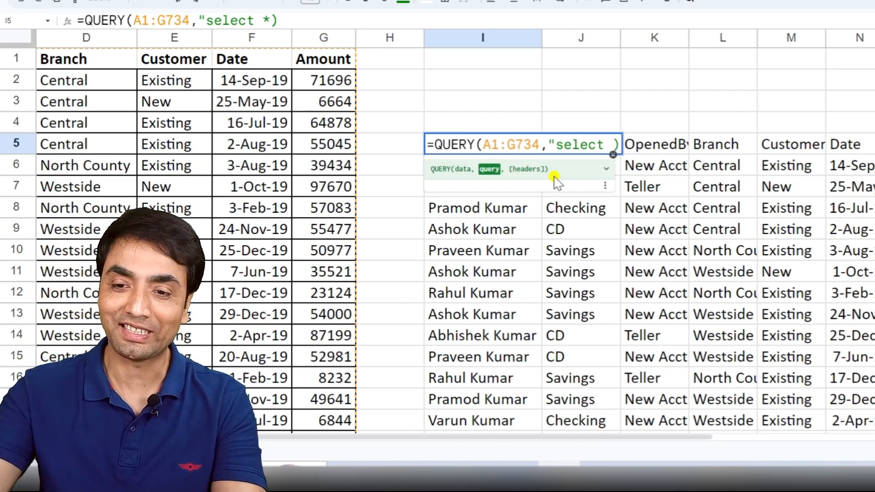
{"action": "type", "text": "A,G"}
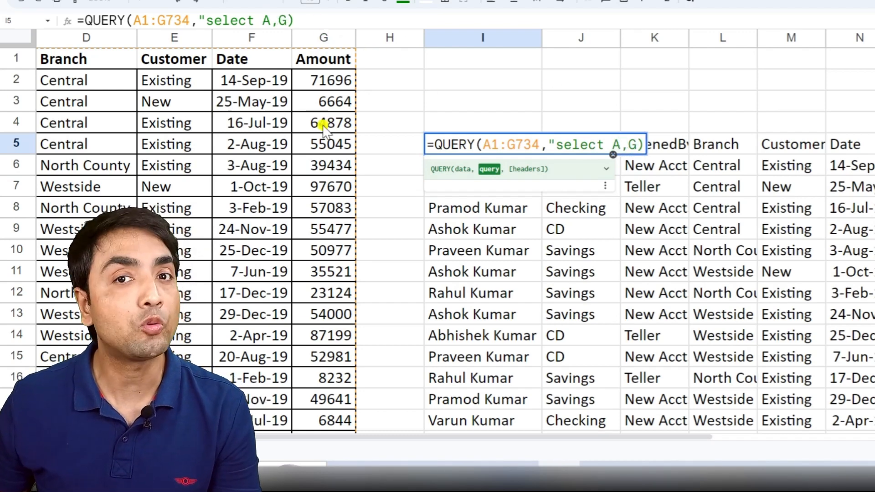
{"action": "type", "text": "\""}
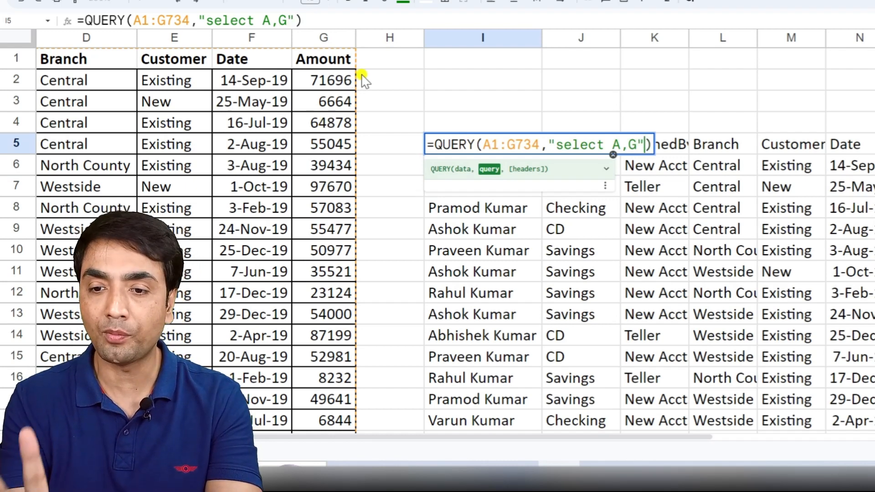
{"action": "type", "text": ","}
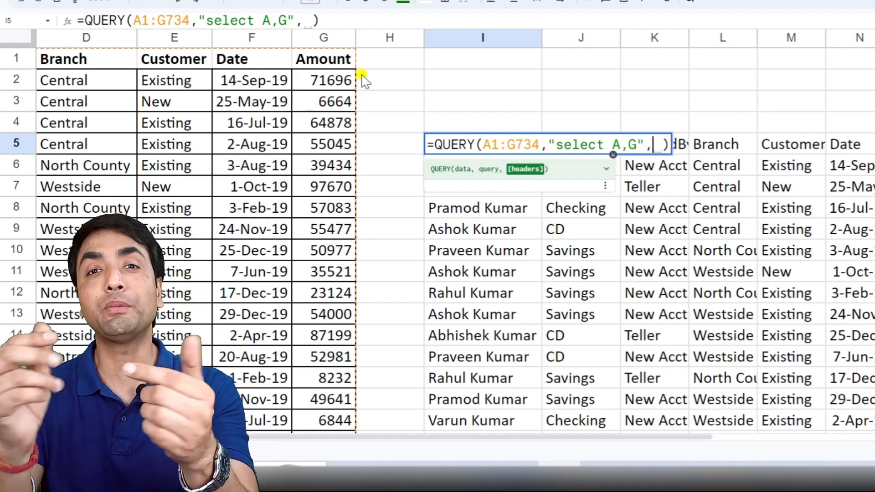
{"action": "key", "text": "BackSpace"}
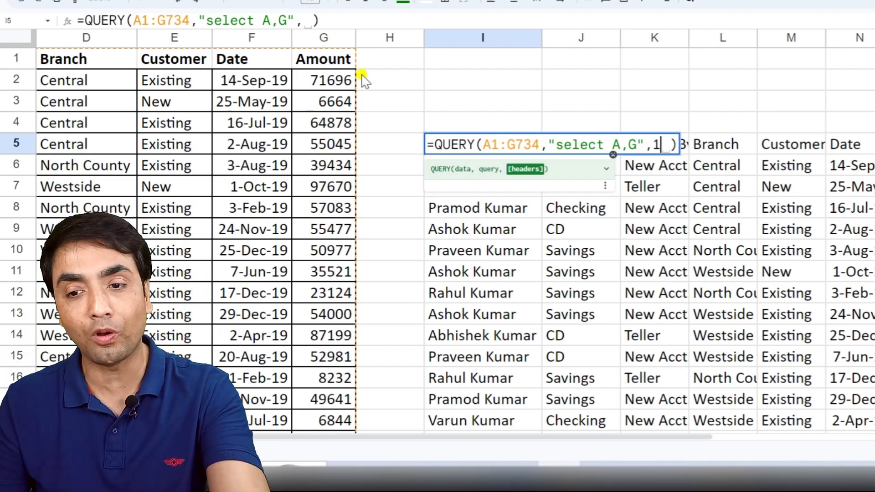
{"action": "type", "text": "1"}
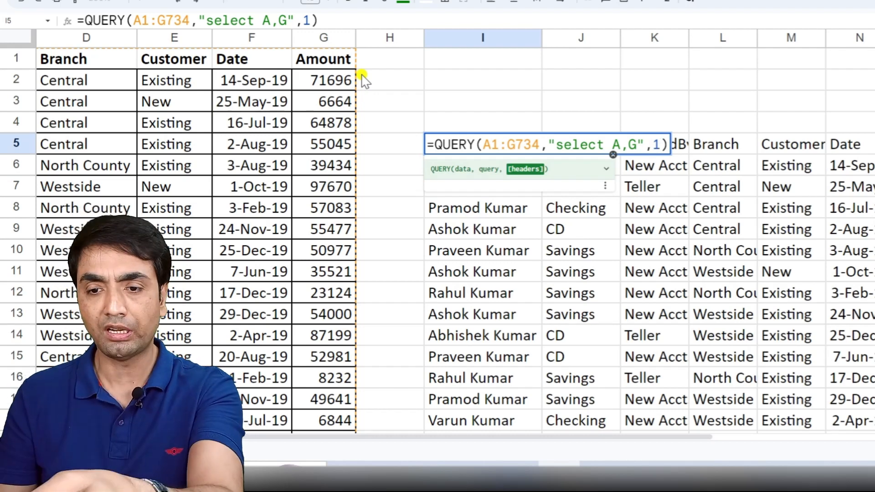
{"action": "key", "text": "BackSpace"}
{"action": "key", "text": "BackSpace"}
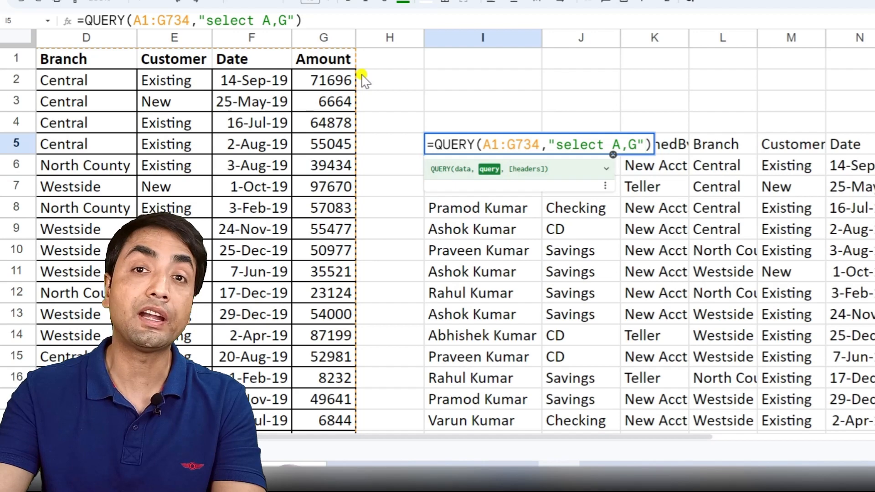
- Apply the QUERY formula in I5 without a headers argument
{"action": "key", "text": "Return"}
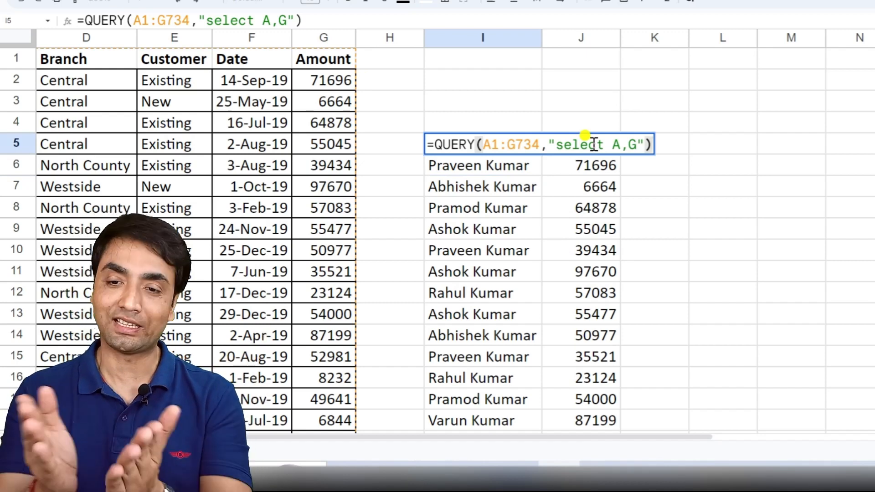
{"action": "key", "text": "Escape"}
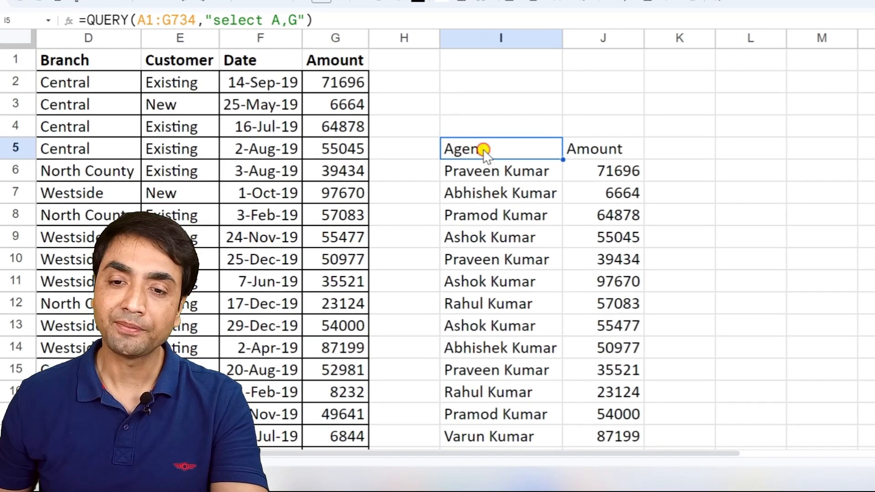
- Reverse the column order in I5's query string to "select G,A" and apply the formula
{"action": "double_click", "coordinate": [476, 146]}
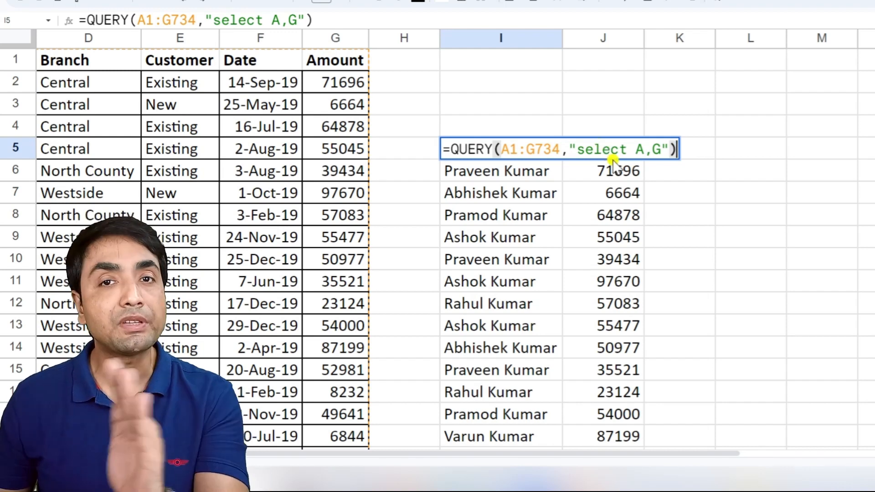
{"action": "left_click", "coordinate": [647, 149]}
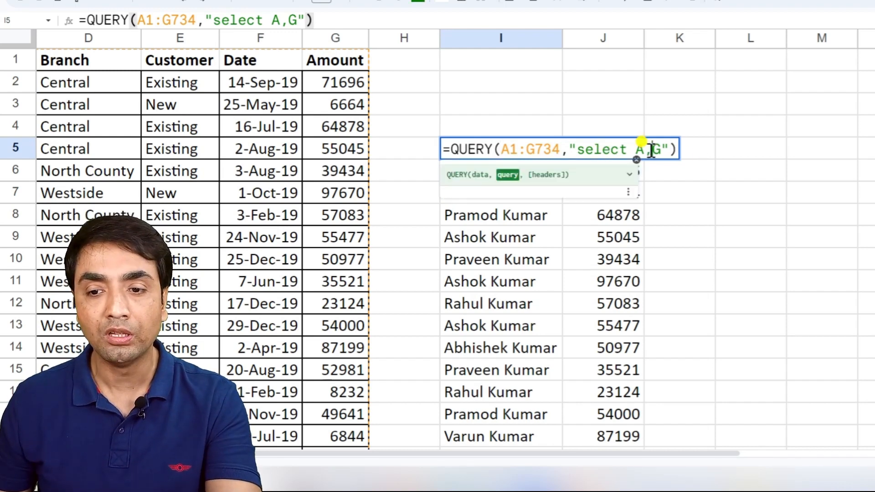
{"action": "key", "text": "BackSpace"}
{"action": "type", "text": "G"}
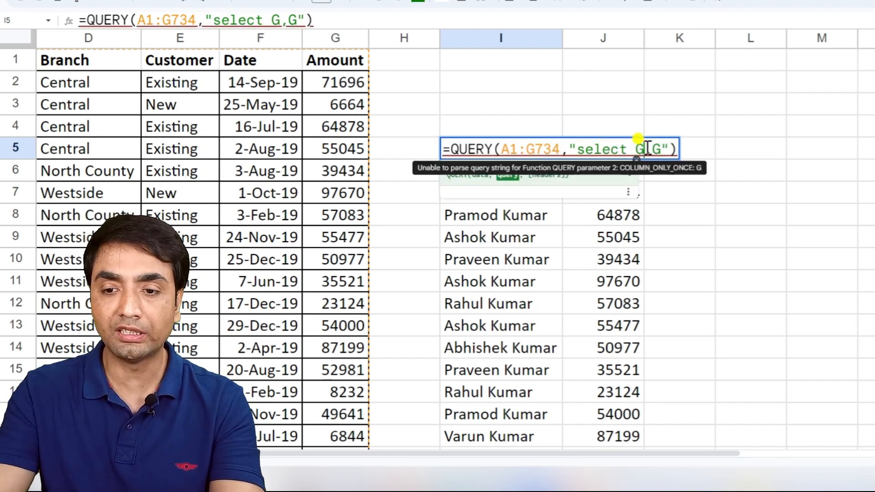
{"action": "key", "text": "Right"}
{"action": "key", "text": "Right"}
{"action": "key", "text": "BackSpace"}
{"action": "type", "text": "A"}
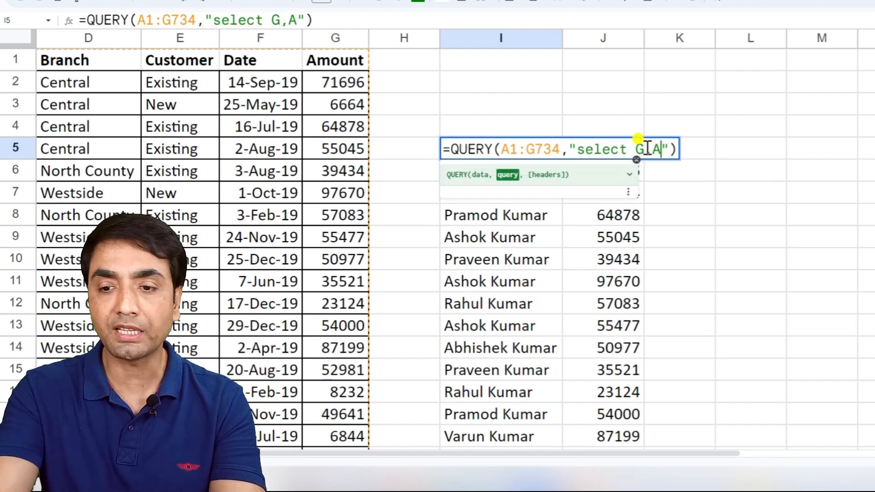
{"action": "key", "text": "Return"}
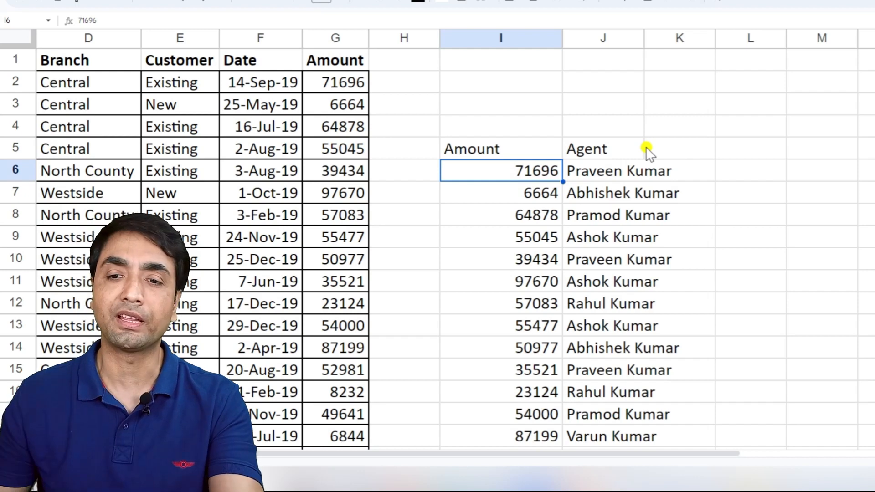
- Change the query string of the formula in I5 back to "select A,G"
{"action": "left_click", "coordinate": [487, 150]}
{"action": "double_click", "coordinate": [487, 150]}
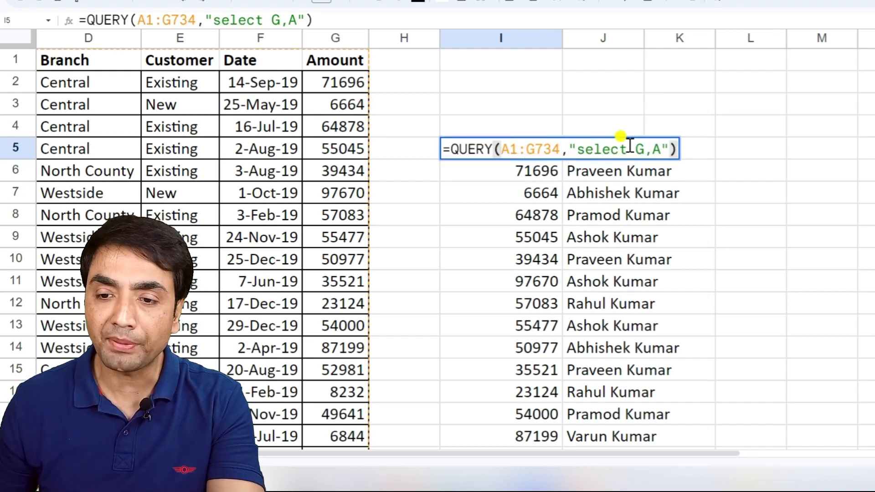
{"action": "left_click", "coordinate": [645, 149]}
{"action": "key", "text": "BackSpace"}
{"action": "type", "text": "A"}
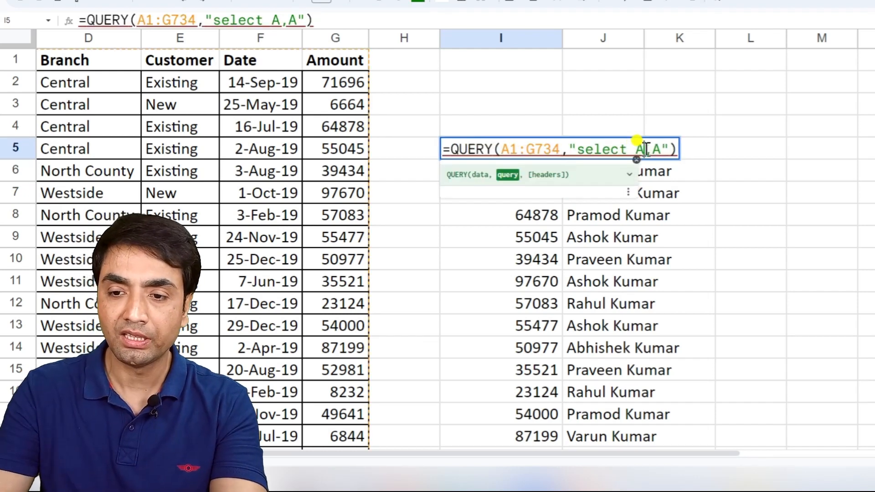
{"action": "key", "text": "Right"}
{"action": "key", "text": "BackSpace"}
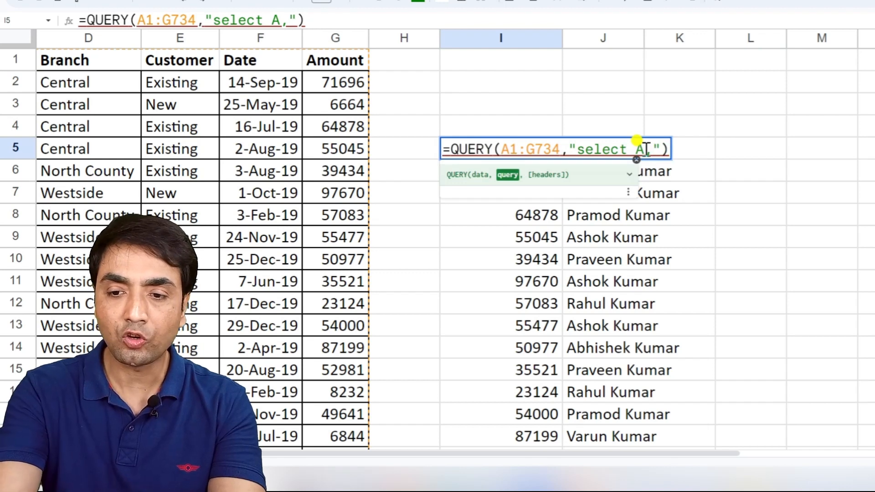
{"action": "type", "text": "G"}
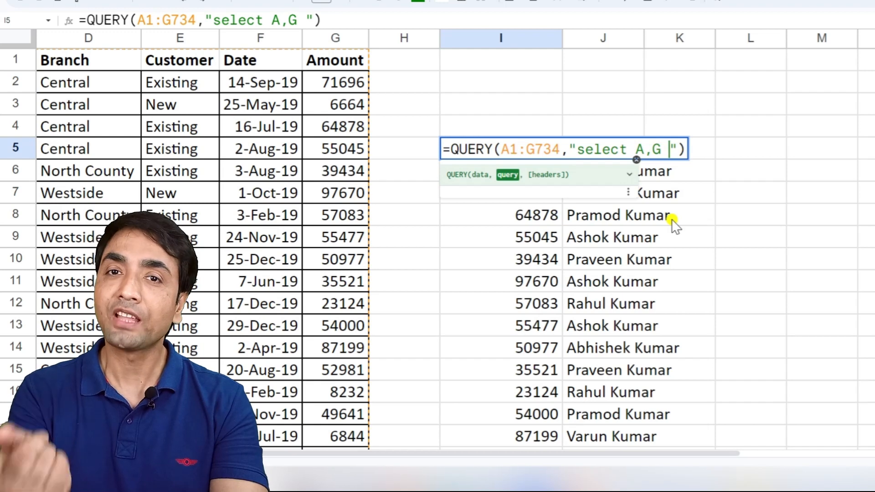
- Add the condition "where G>=75000" to the query string in I5 and apply the formula
{"action": "type", "text": "where "}
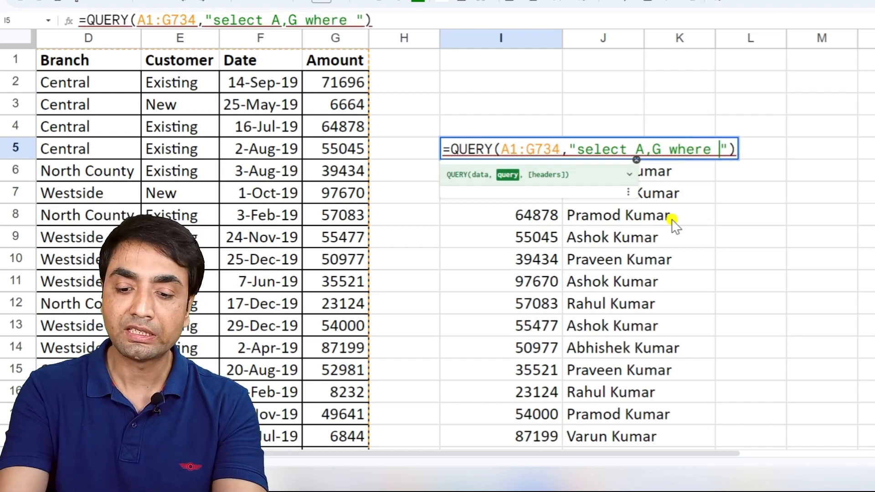
{"action": "type", "text": "G"}
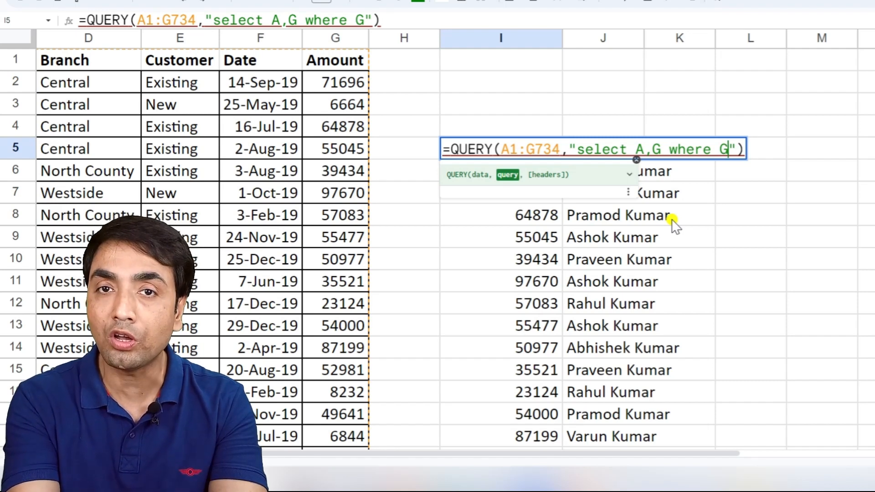
{"action": "type", "text": ">="}
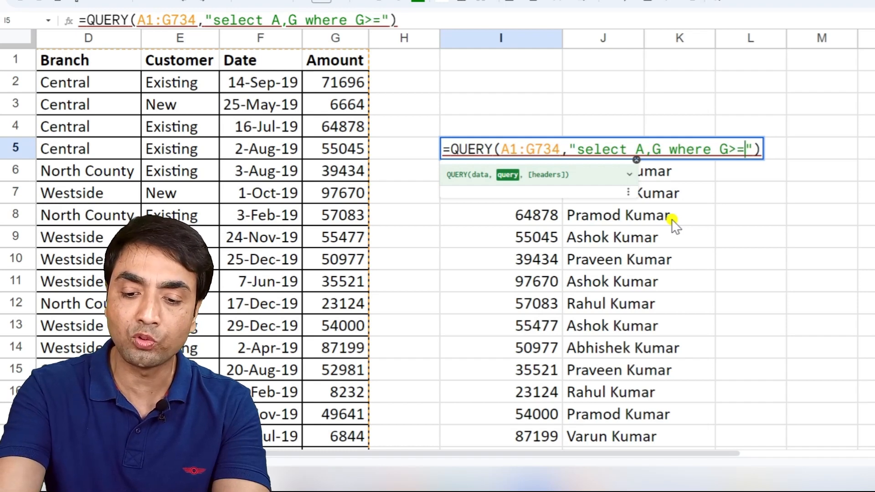
{"action": "type", "text": "75000"}
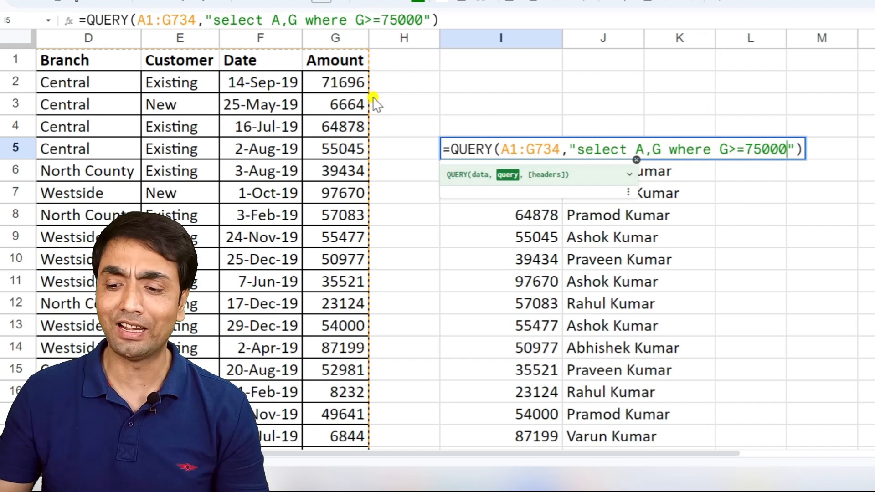
{"action": "key", "text": "Return"}
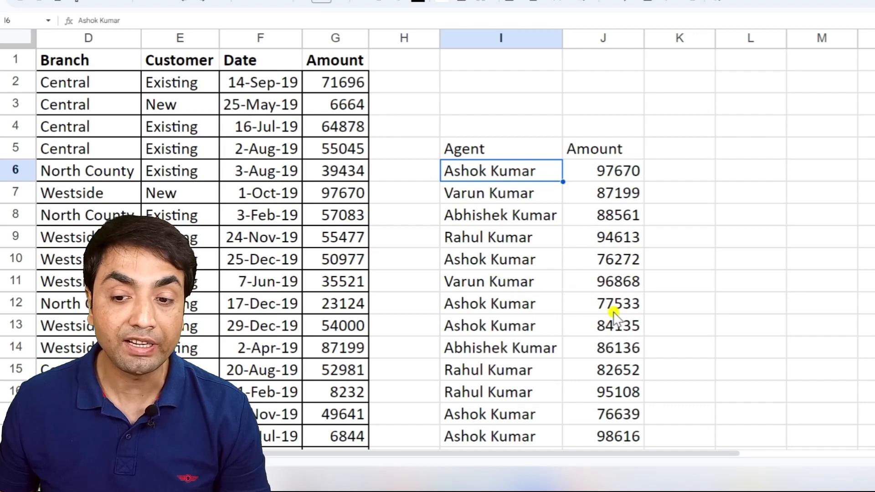
- Look through the filtered Agent and Amount rows and reopen the QUERY formula in I5
{"action": "scroll", "coordinate": [610, 329], "scroll_direction": "down", "scroll_amount": 3}
{"action": "scroll", "coordinate": [609, 324], "scroll_direction": "up", "scroll_amount": 6}
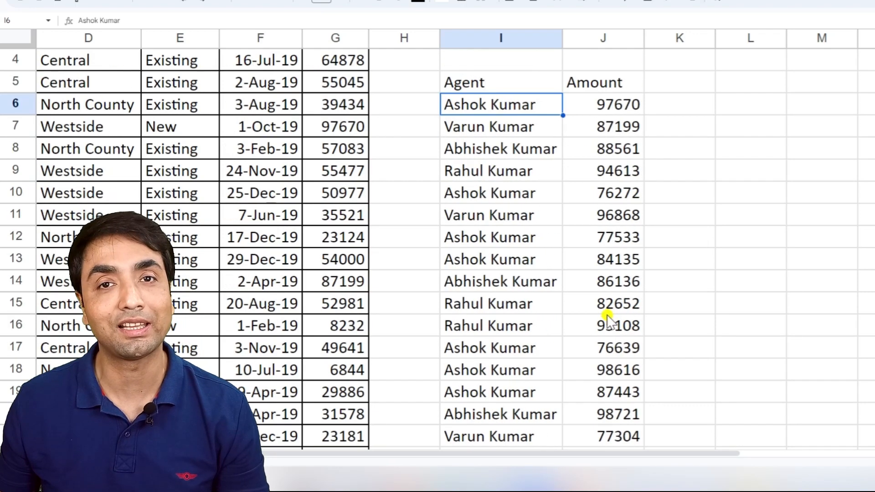
{"action": "left_click", "coordinate": [468, 149]}
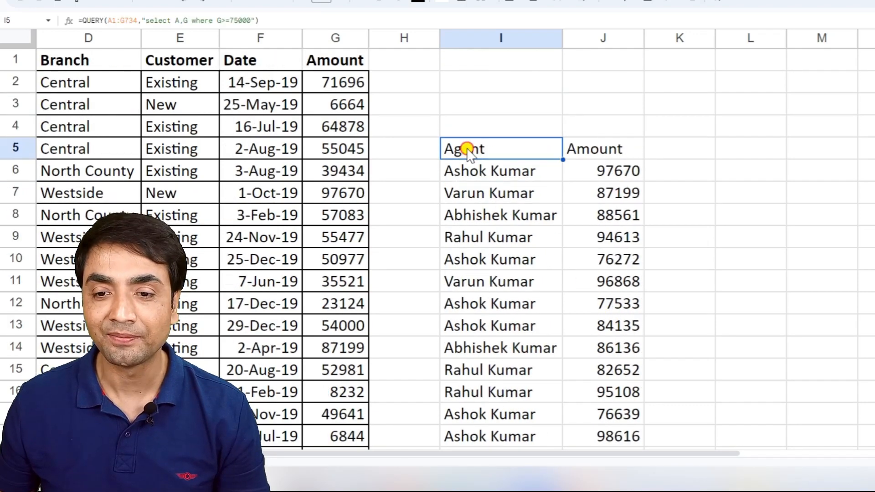
{"action": "double_click", "coordinate": [468, 148]}
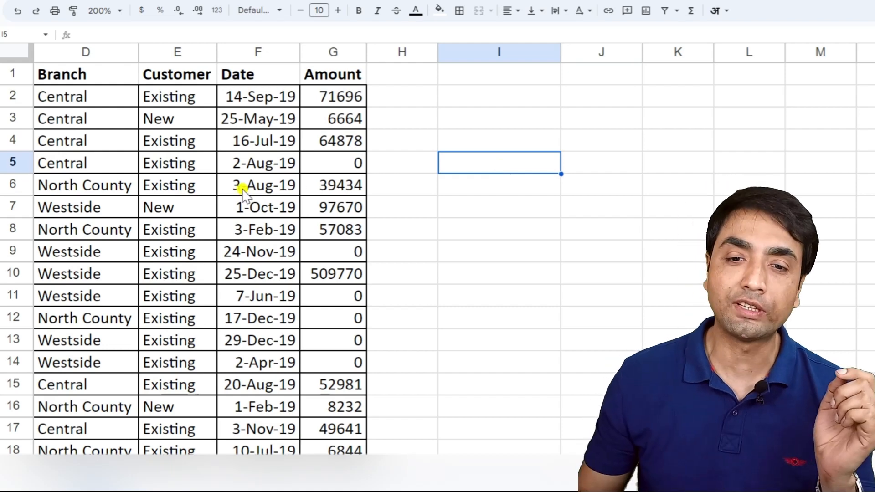
- Set the Amount values in cells G3 and G2 to 0
{"action": "left_click", "coordinate": [325, 163]}
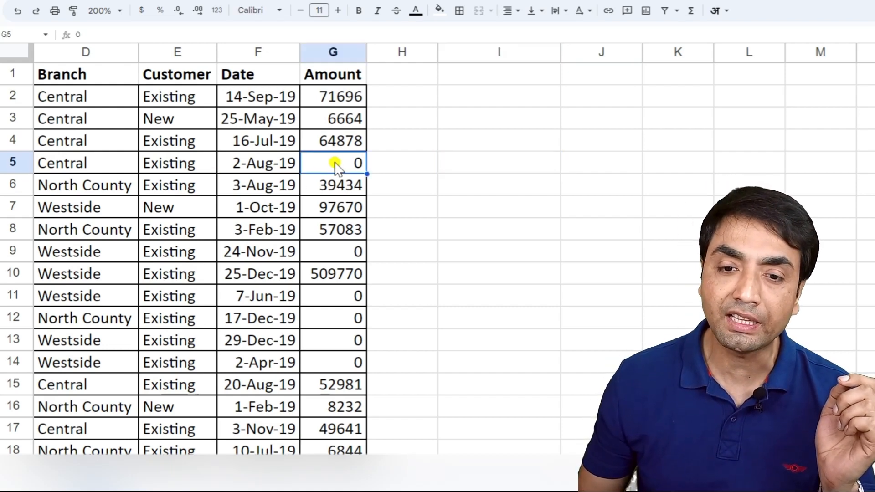
{"action": "left_click", "coordinate": [338, 119]}
{"action": "type", "text": "0"}
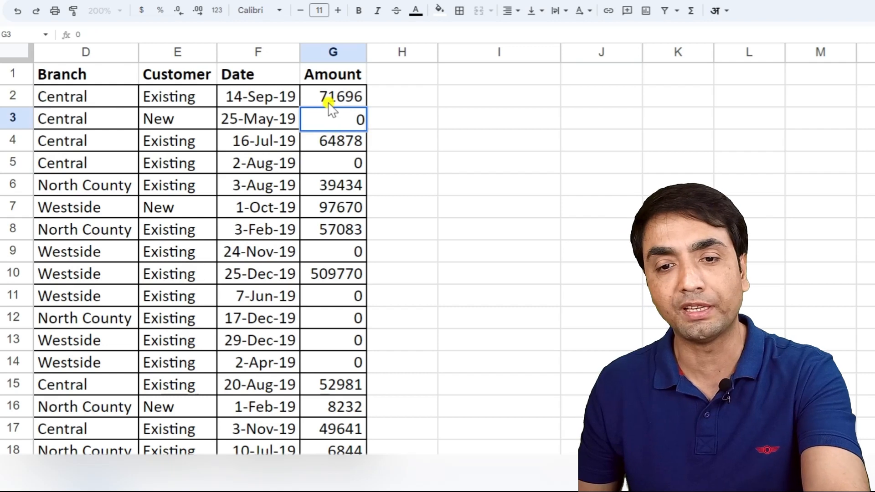
{"action": "left_click", "coordinate": [332, 104]}
{"action": "type", "text": "0"}
{"action": "key", "text": "Return"}
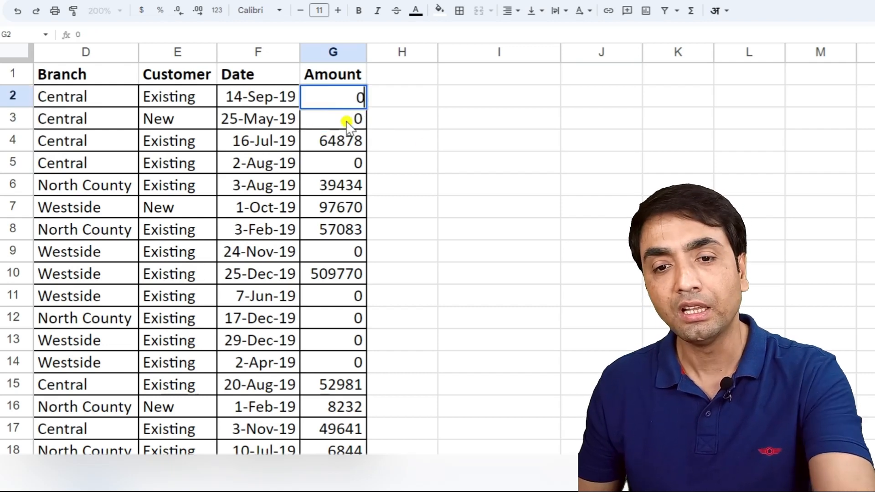
- Start a QUERY formula in I5 with the range A1:G739 as its data, extending past the table's last row
{"action": "left_click", "coordinate": [524, 165]}
{"action": "type", "text": "=query"}
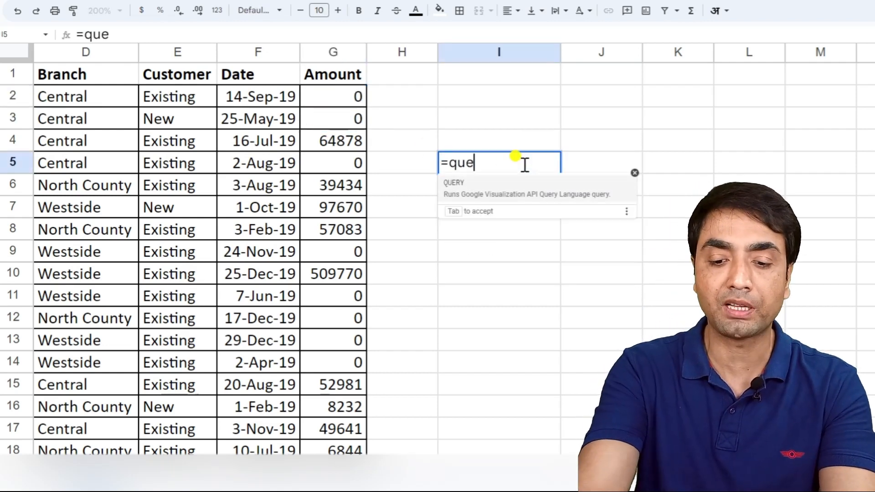
{"action": "left_click", "coordinate": [472, 189]}
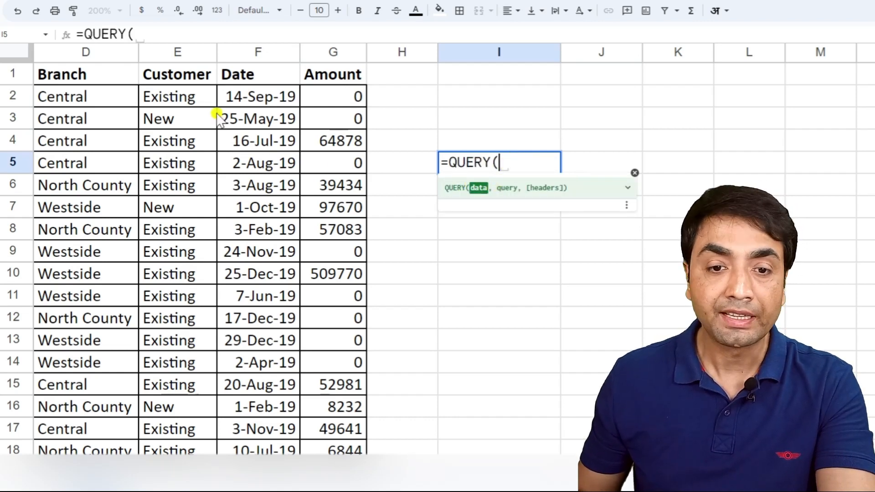
{"action": "left_click", "coordinate": [73, 75]}
{"action": "key", "text": "Left"}
{"action": "key", "text": "Left"}
{"action": "key", "text": "Left"}
{"action": "key", "text": "Left"}
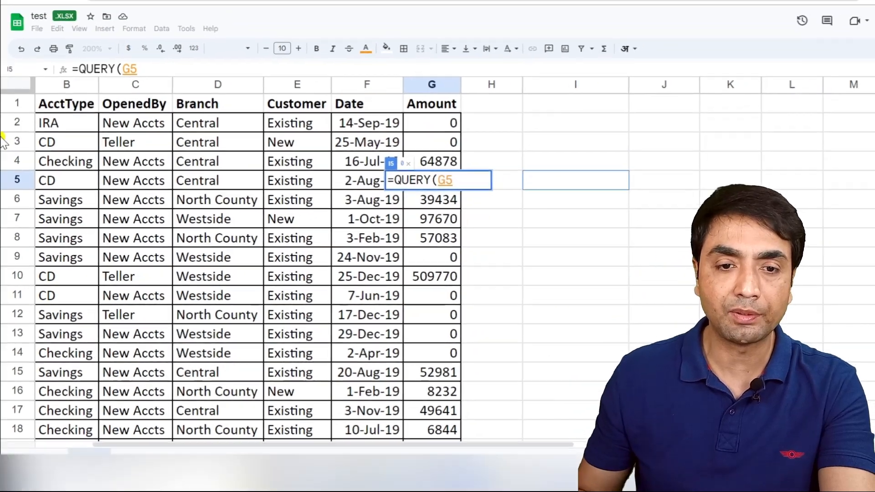
{"action": "left_click", "coordinate": [72, 103]}
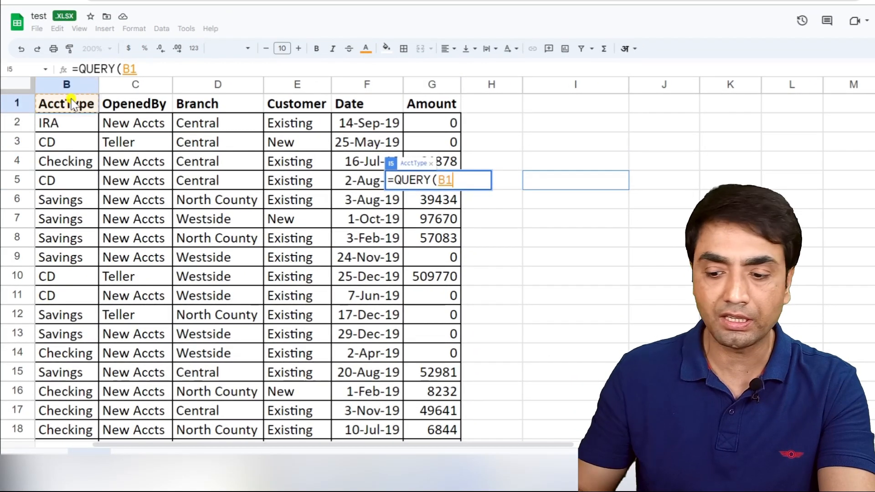
{"action": "key", "text": "Left"}
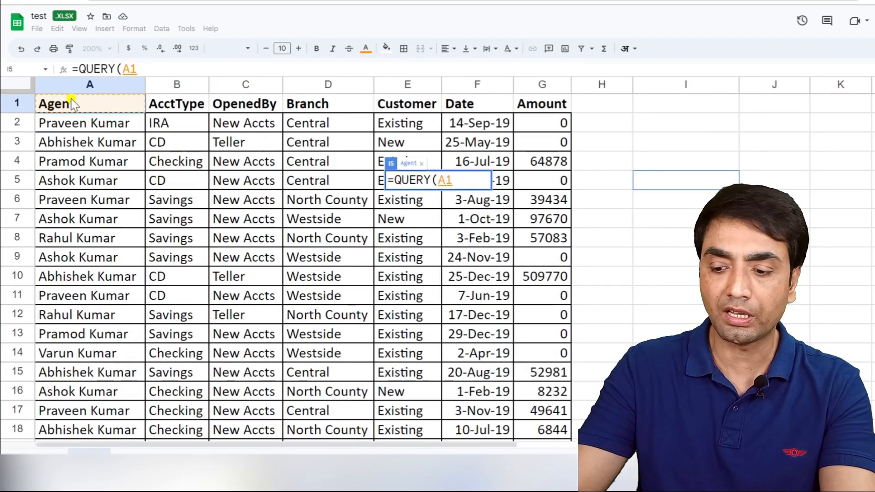
{"action": "key", "text": "ctrl+shift+Right"}
{"action": "key", "text": "ctrl+shift+Down"}
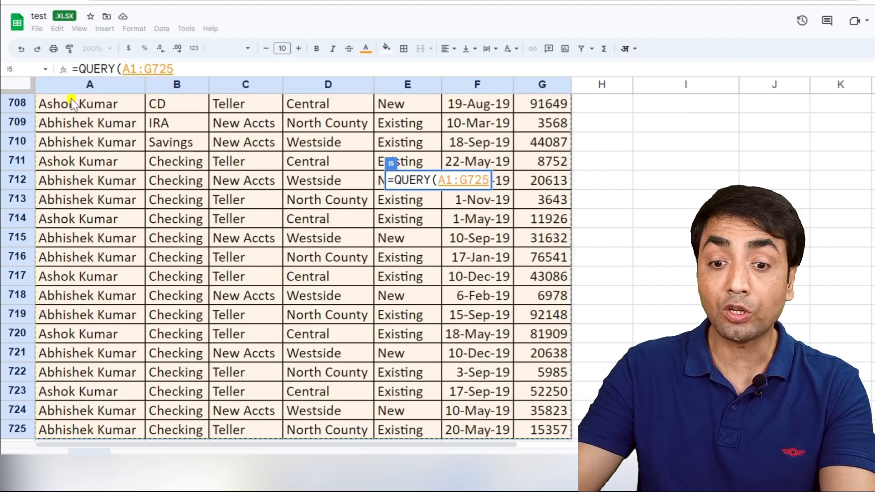
{"action": "key", "text": "shift+Down"}
{"action": "key", "text": "shift+Down"}
{"action": "key", "text": "shift+Down"}
{"action": "key", "text": "shift+Down"}
{"action": "key", "text": "shift+Down"}
{"action": "key", "text": "shift+Down"}
{"action": "key", "text": "shift+Down"}
{"action": "key", "text": "shift+Down"}
{"action": "key", "text": "shift+Down"}
{"action": "key", "text": "shift+Down"}
{"action": "key", "text": "shift+Down"}
{"action": "key", "text": "shift+Down"}
{"action": "key", "text": "shift+Down"}
{"action": "key", "text": "shift+Down"}
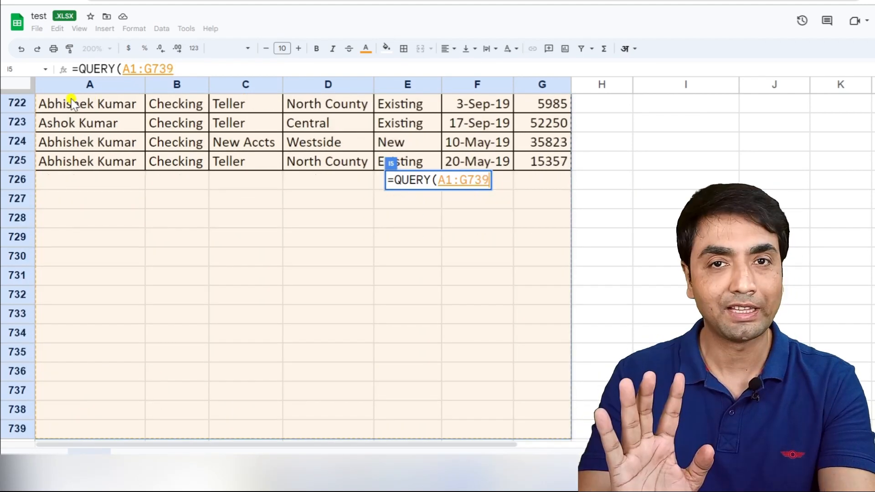
- Add the query string "select A,G" to the new QUERY formula in I5 and apply it
{"action": "type", "text": ",\""}
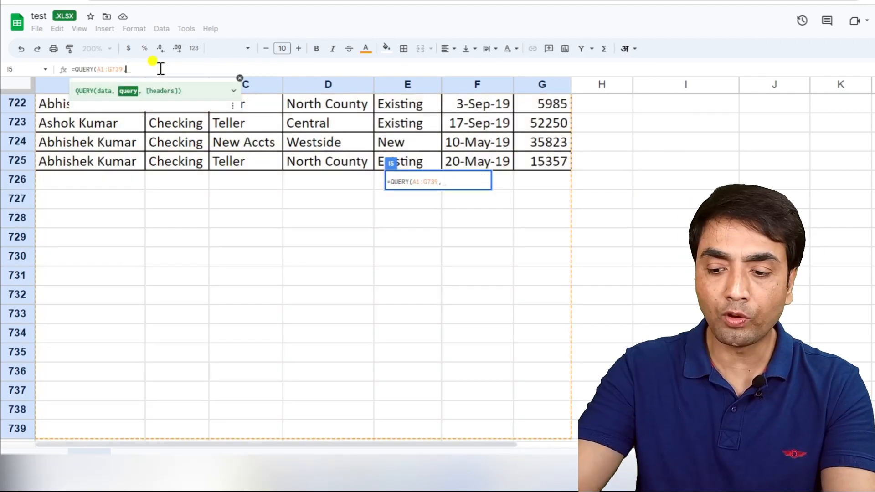
{"action": "type", "text": "select "}
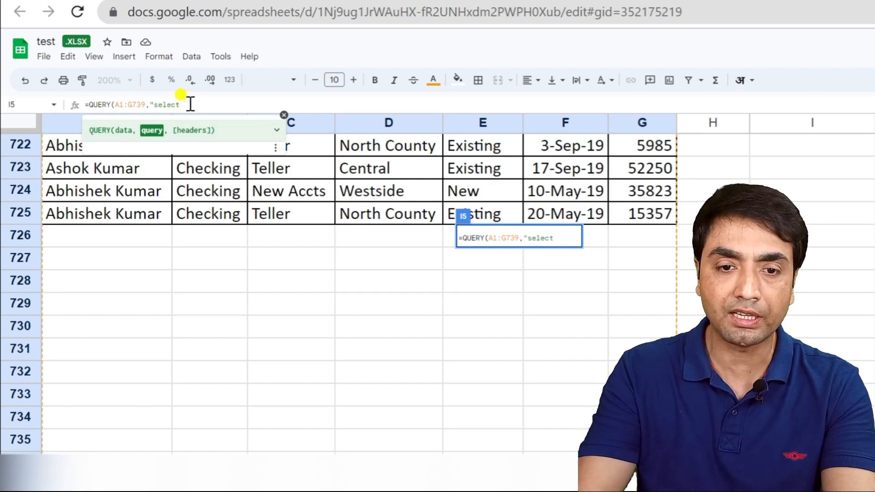
{"action": "type", "text": "A,G"}
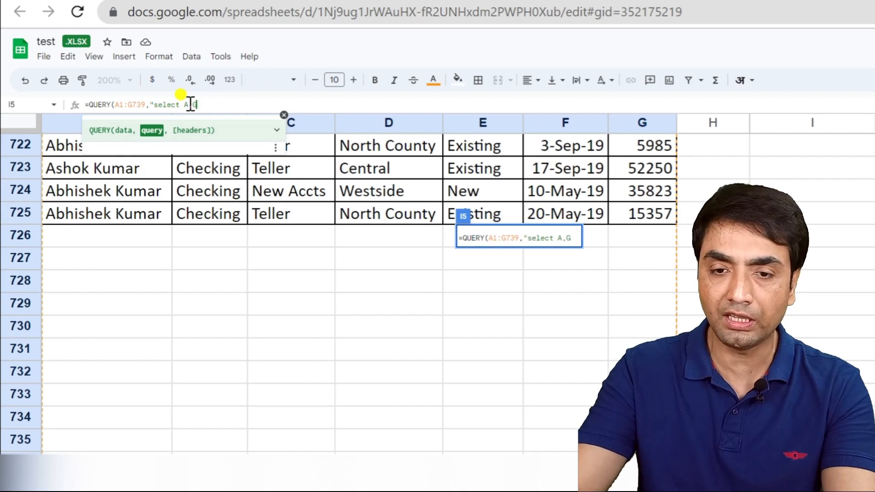
{"action": "type", "text": "\""}
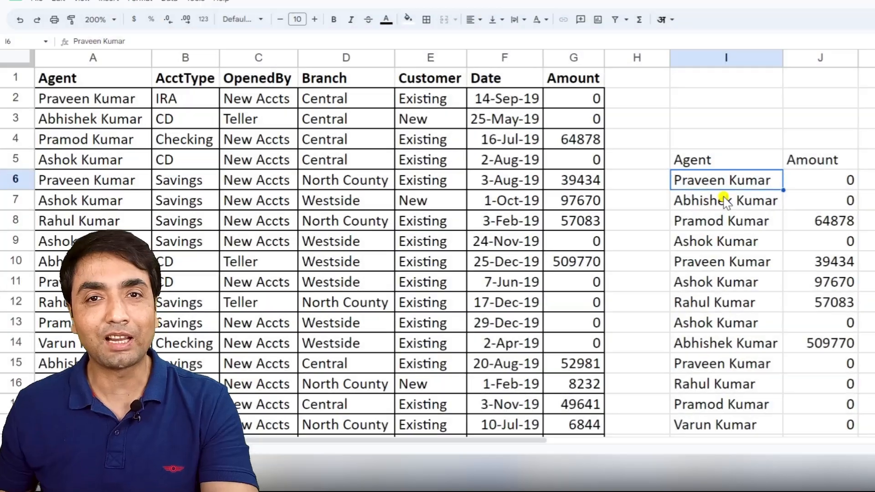
{"action": "double_click", "coordinate": [716, 163]}
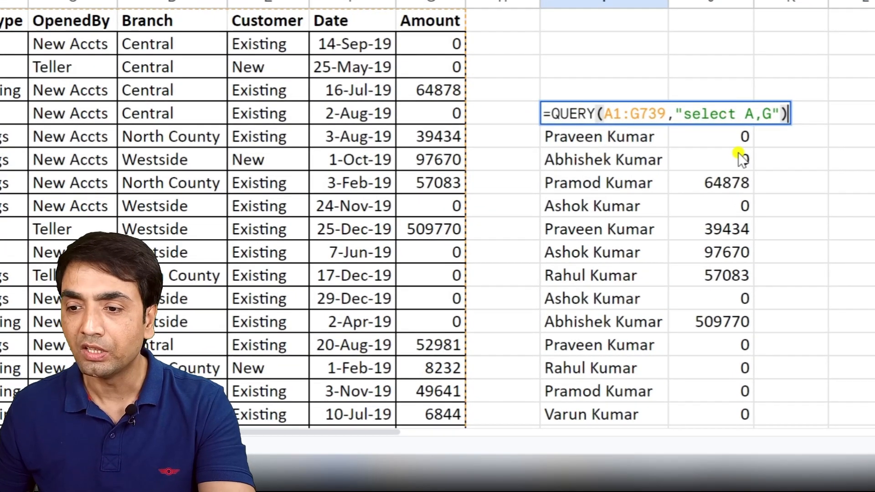
{"action": "key", "text": "Escape"}
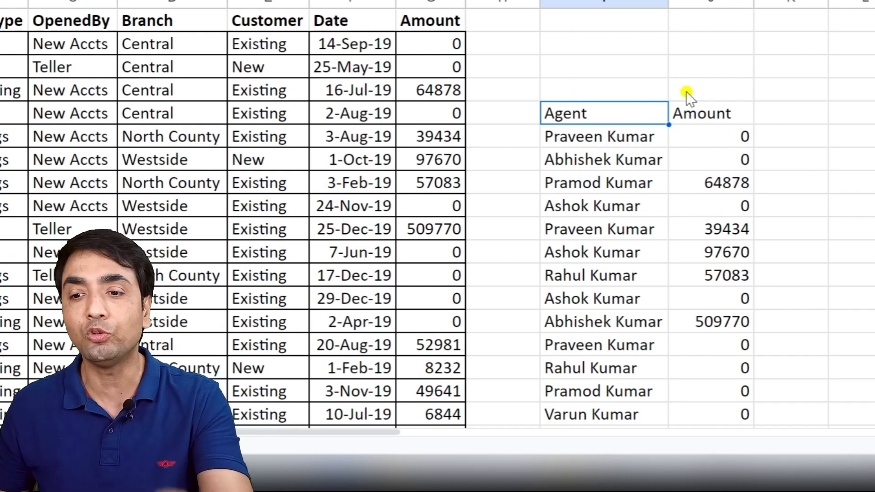
- Exclude zero amounts by adding "where G<>0" to I5's query string and apply the formula
{"action": "double_click", "coordinate": [586, 114]}
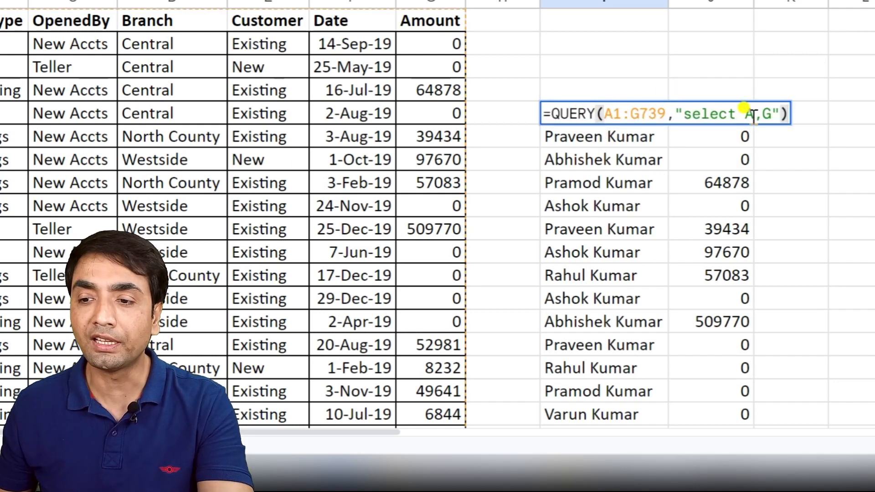
{"action": "left_click", "coordinate": [769, 114]}
{"action": "type", "text": "where "}
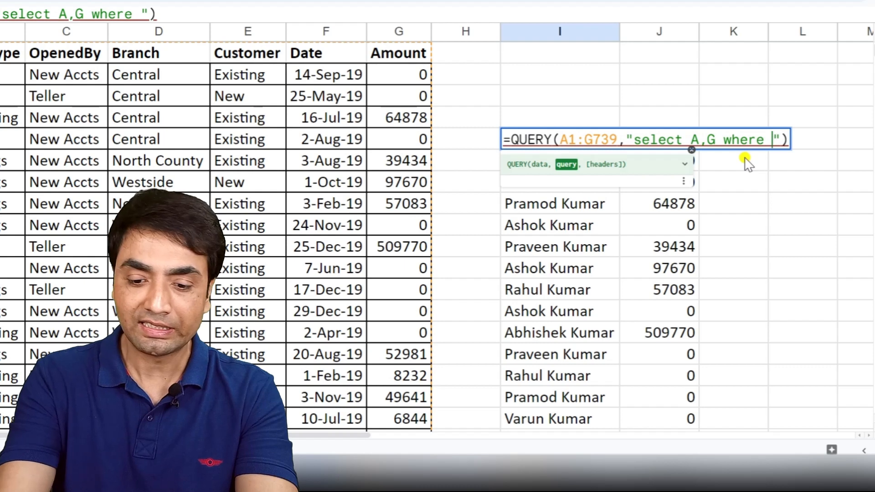
{"action": "type", "text": "G<>"}
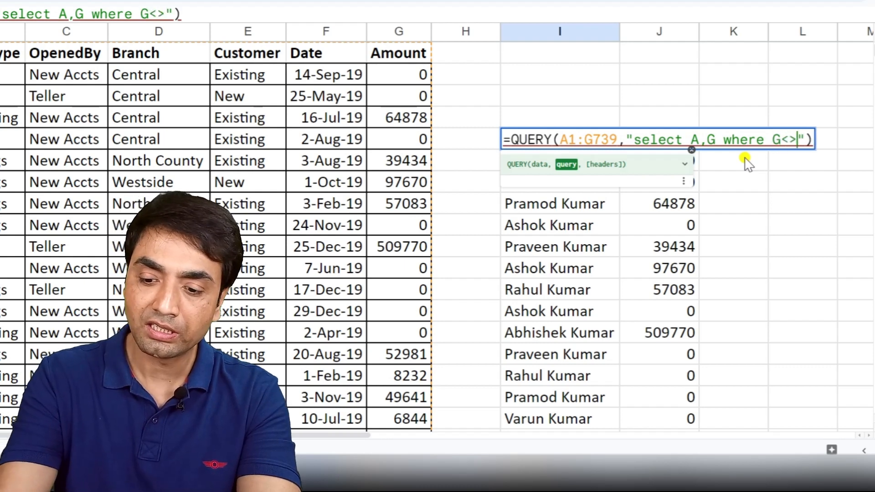
{"action": "type", "text": "0"}
{"action": "key", "text": "Return"}
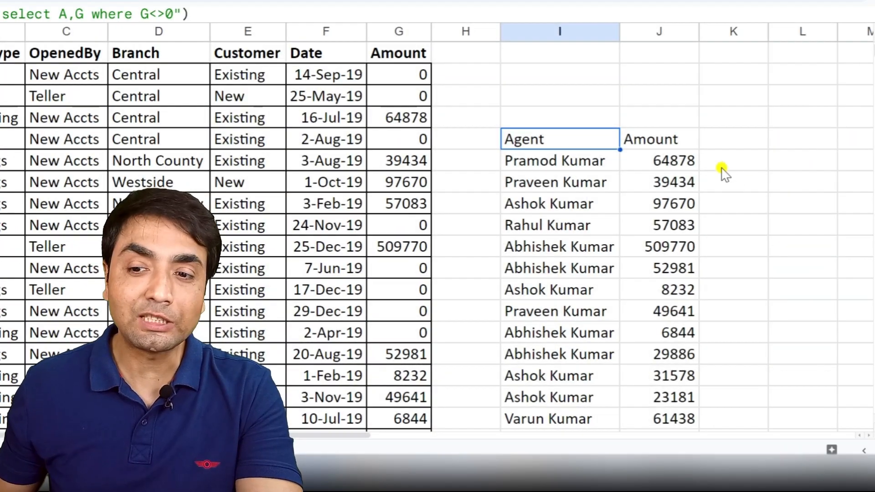
- Add "order by G desc" to the end of I5's query string and apply the formula
{"action": "left_click", "coordinate": [558, 140]}
{"action": "double_click", "coordinate": [558, 140]}
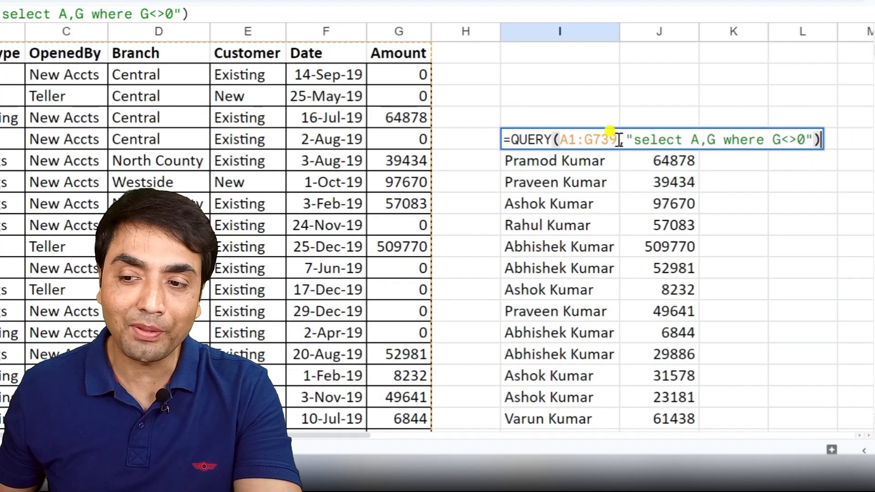
{"action": "left_click", "coordinate": [804, 140]}
{"action": "type", "text": "order by"}
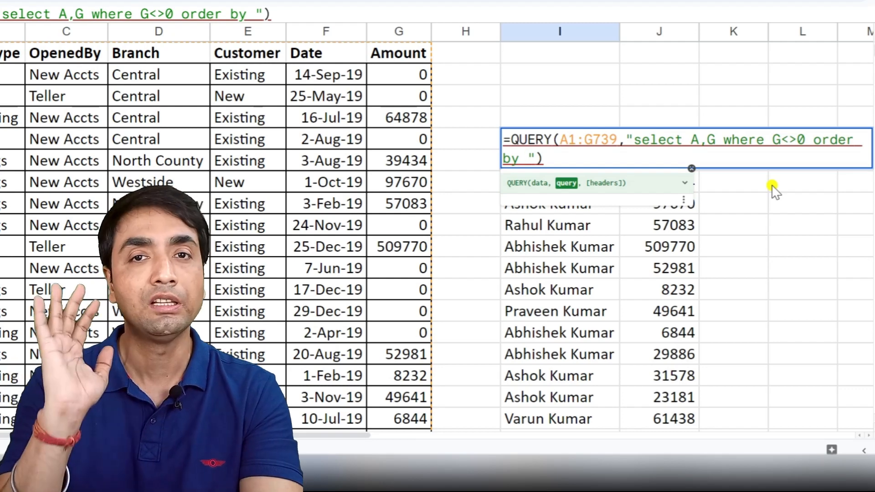
{"action": "type", "text": "G"}
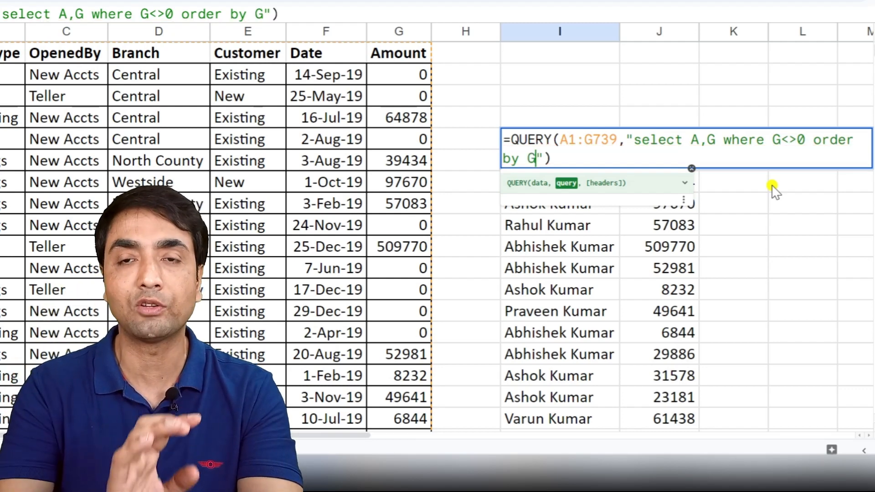
{"action": "key", "text": "BackSpace"}
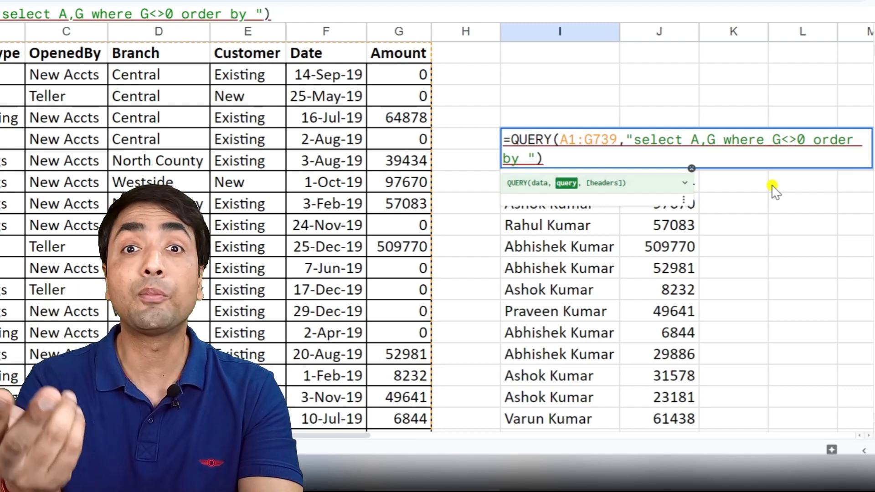
{"action": "type", "text": "desc"}
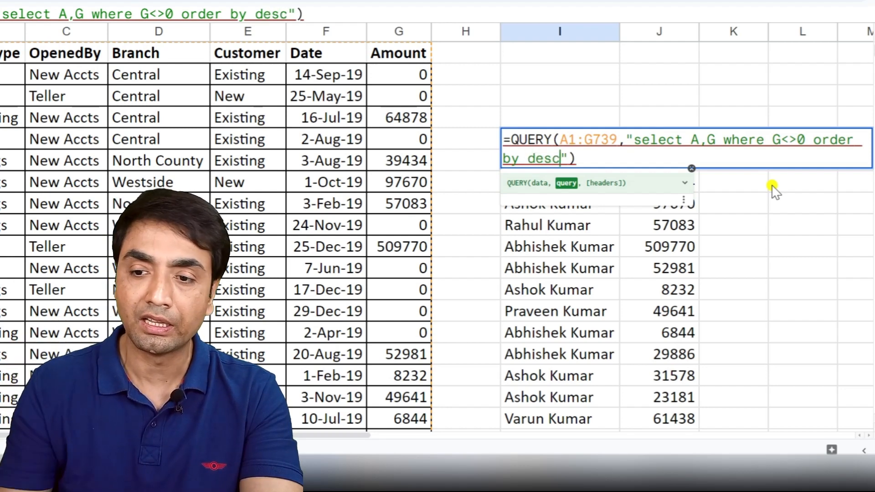
{"action": "left_click", "coordinate": [529, 158]}
{"action": "type", "text": "G"}
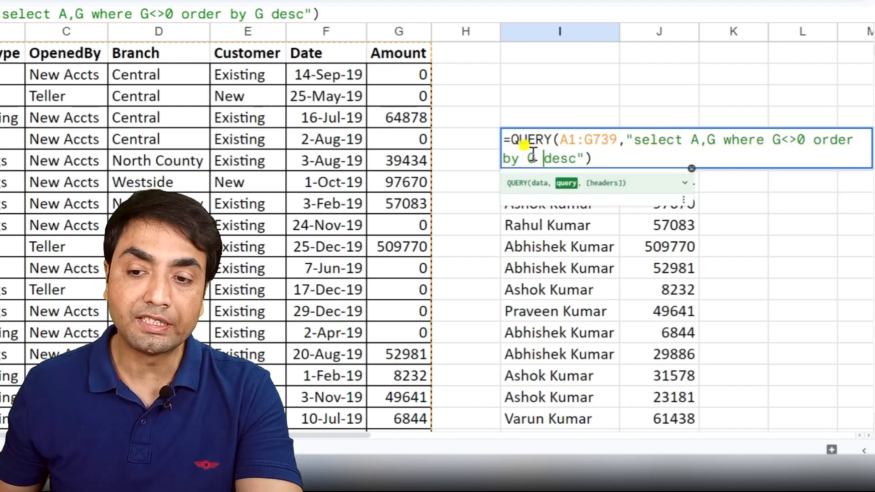
{"action": "left_click", "coordinate": [597, 158]}
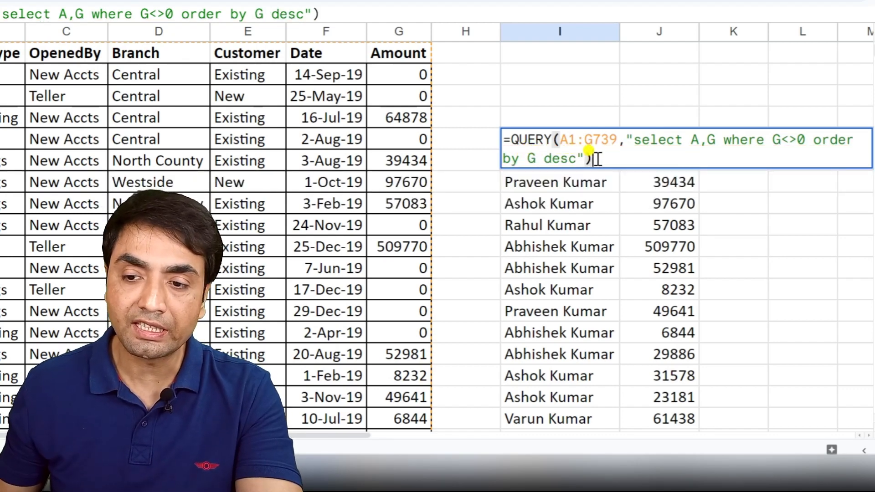
{"action": "key", "text": "Return"}
{"action": "scroll", "coordinate": [606, 128], "scroll_direction": "down", "scroll_amount": 1}
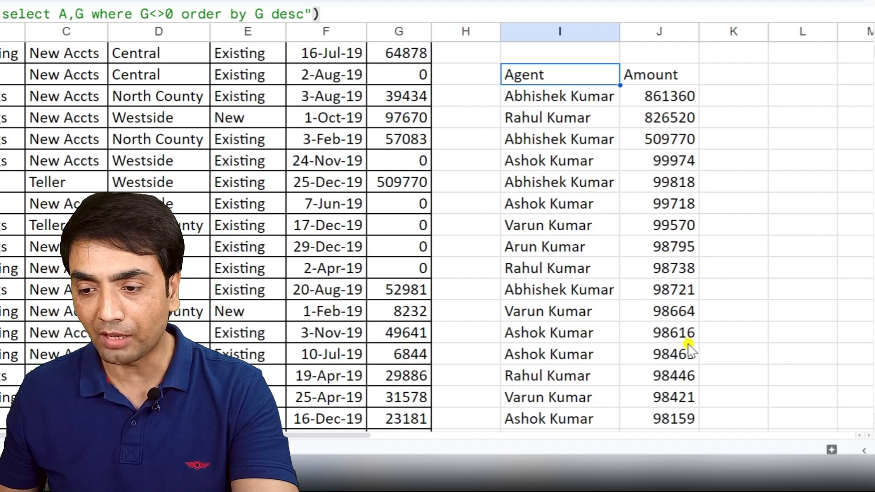
{"action": "double_click", "coordinate": [553, 73]}
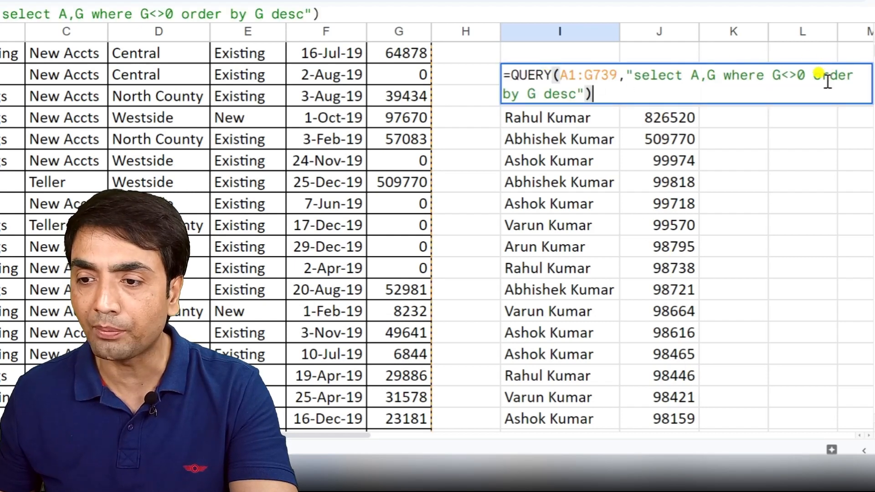
{"action": "left_click", "coordinate": [815, 76]}
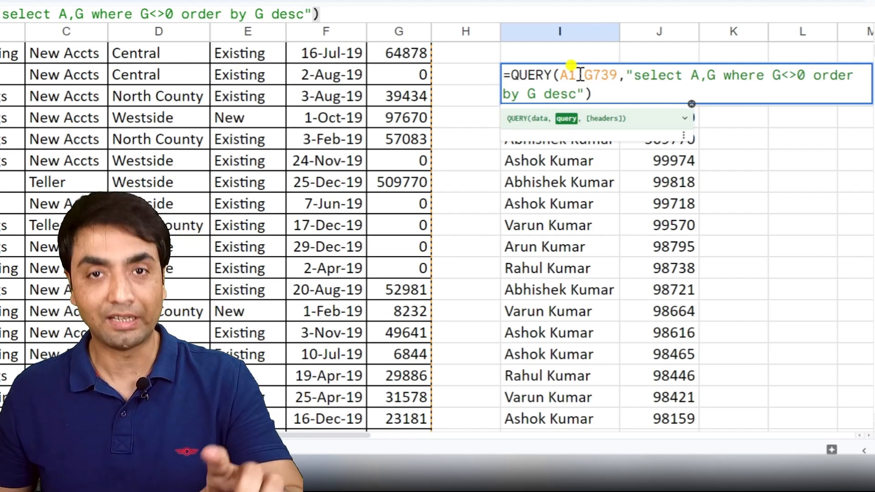
{"action": "key", "text": "Escape"}
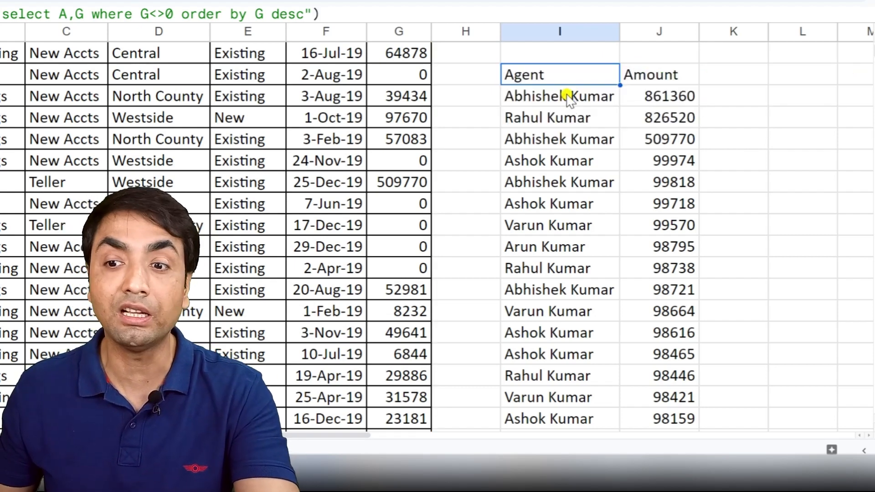
- Add the condition "and G>=75000" after G<>0 in I5's query string and apply the formula
{"action": "double_click", "coordinate": [559, 81]}
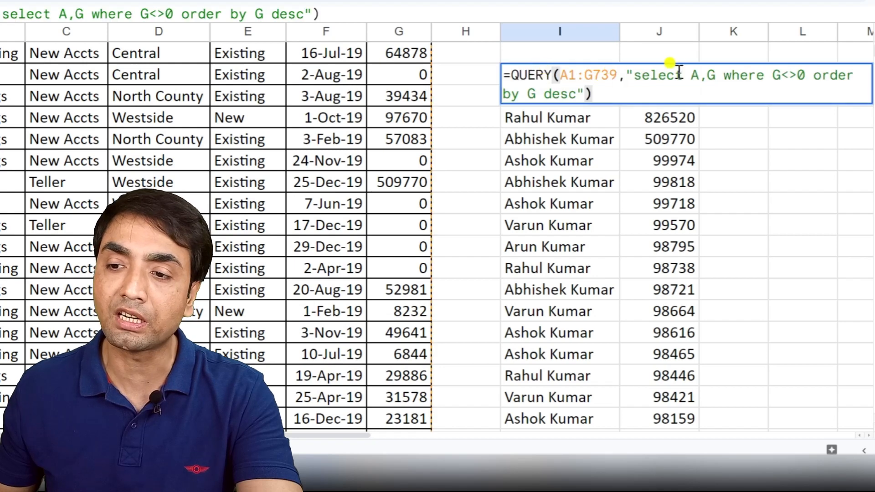
{"action": "left_click", "coordinate": [770, 74]}
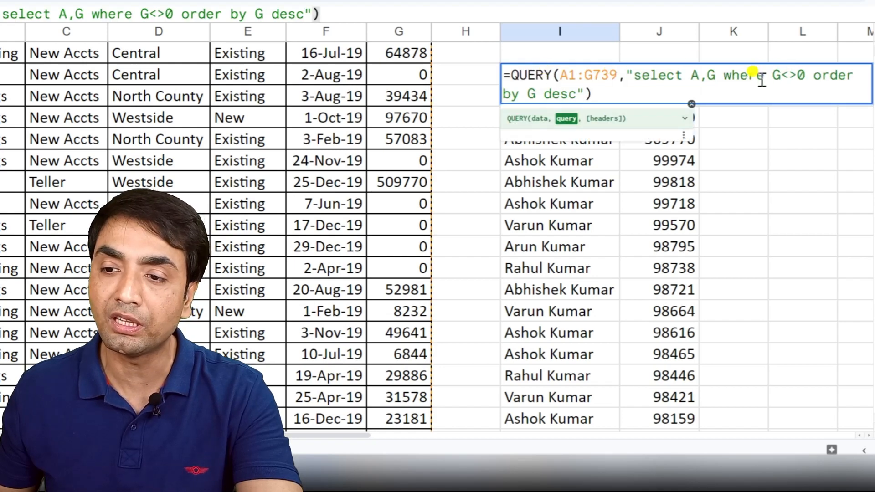
{"action": "left_click", "coordinate": [806, 74]}
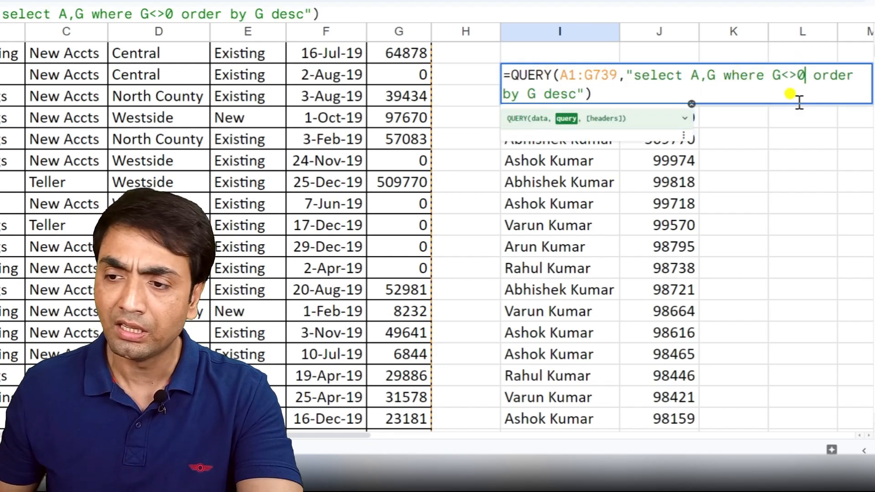
{"action": "type", "text": "and"}
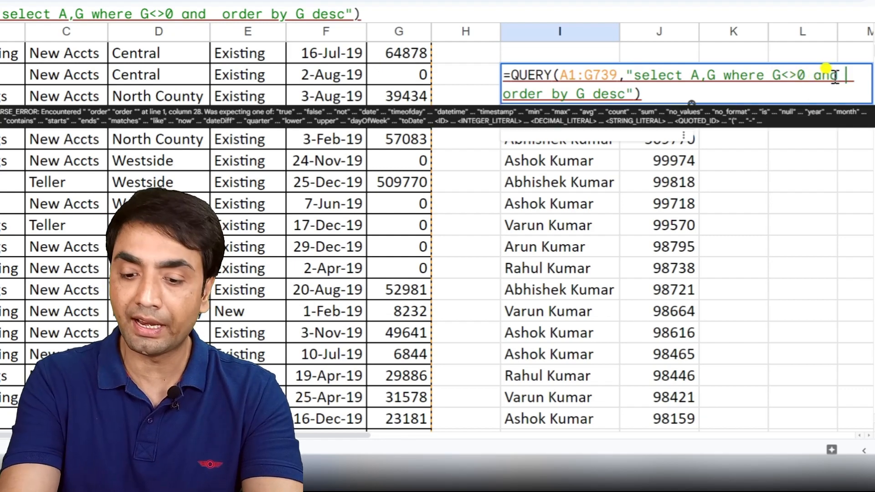
{"action": "type", "text": "G>"}
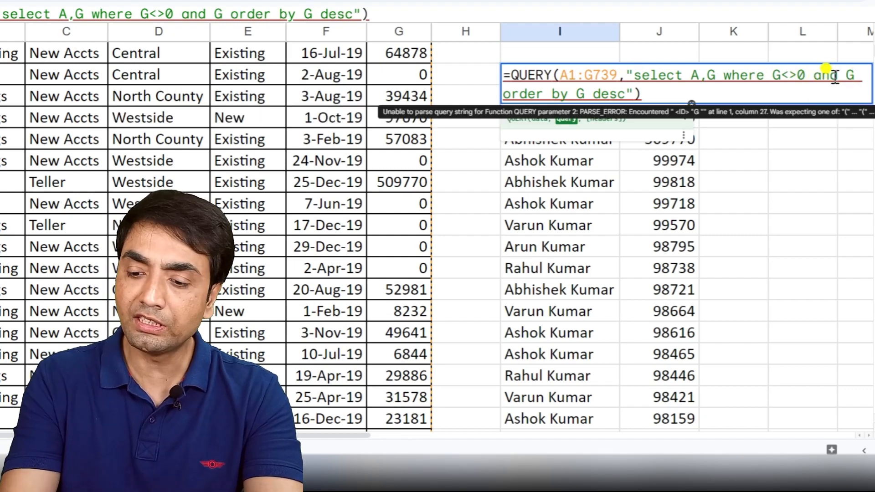
{"action": "type", "text": "=75"}
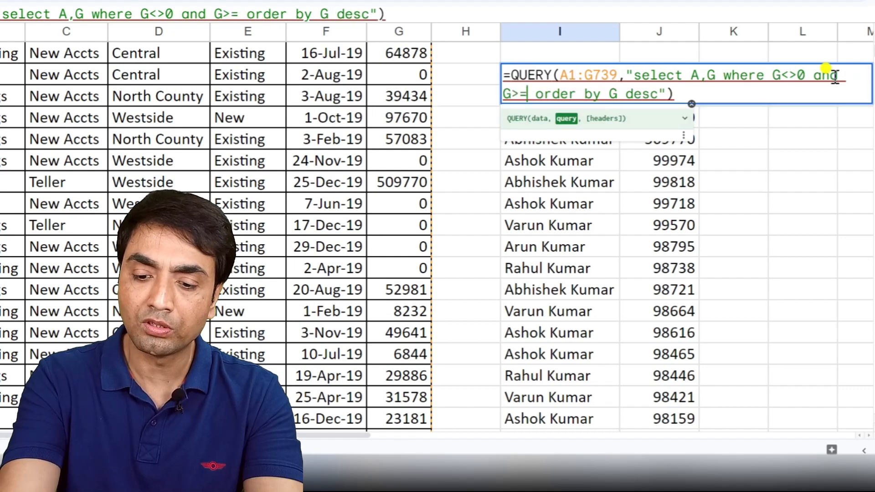
{"action": "type", "text": "000"}
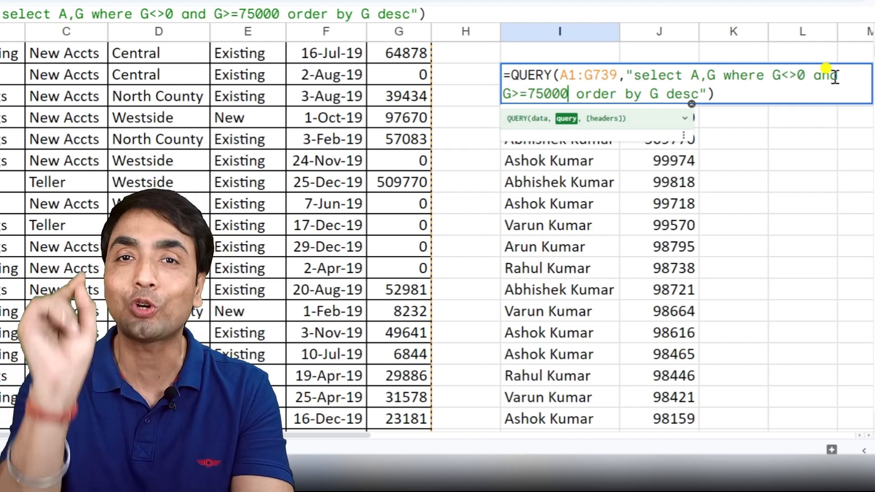
{"action": "key", "text": "Return"}
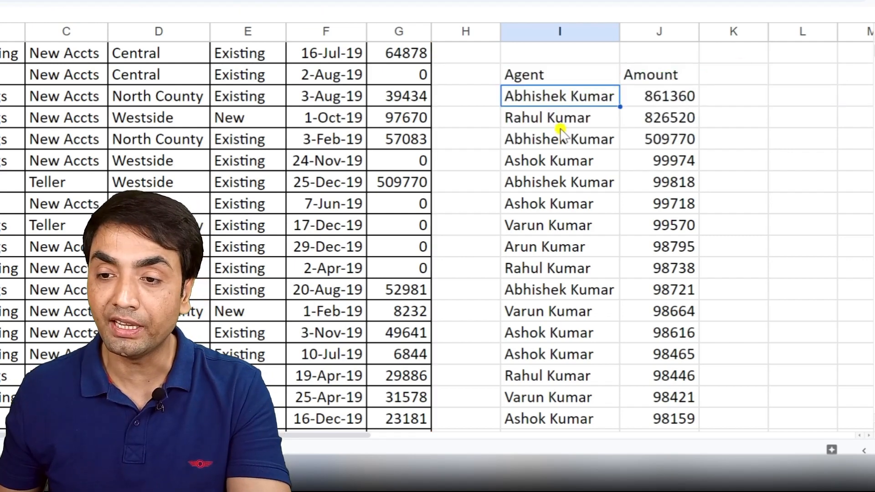
- Examine the where conditions in I5's QUERY formula and the zero amounts in column G
{"action": "left_click", "coordinate": [531, 72]}
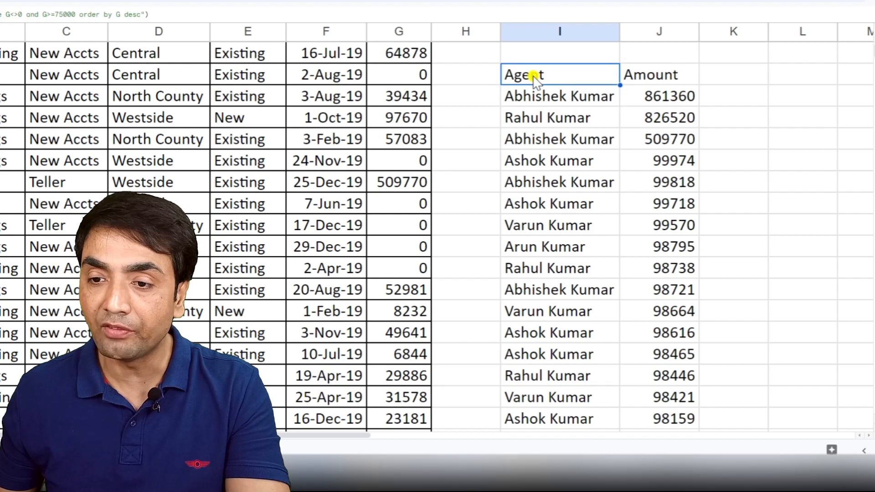
{"action": "double_click", "coordinate": [532, 73]}
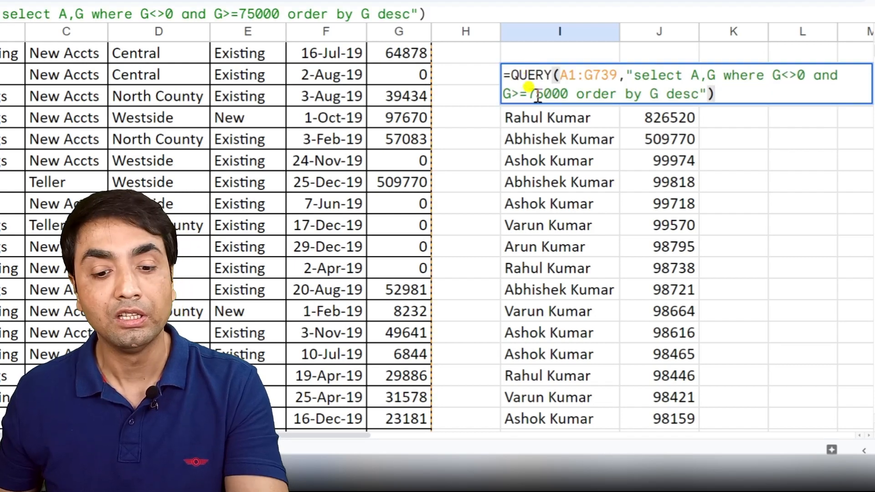
{"action": "key", "text": "Escape"}
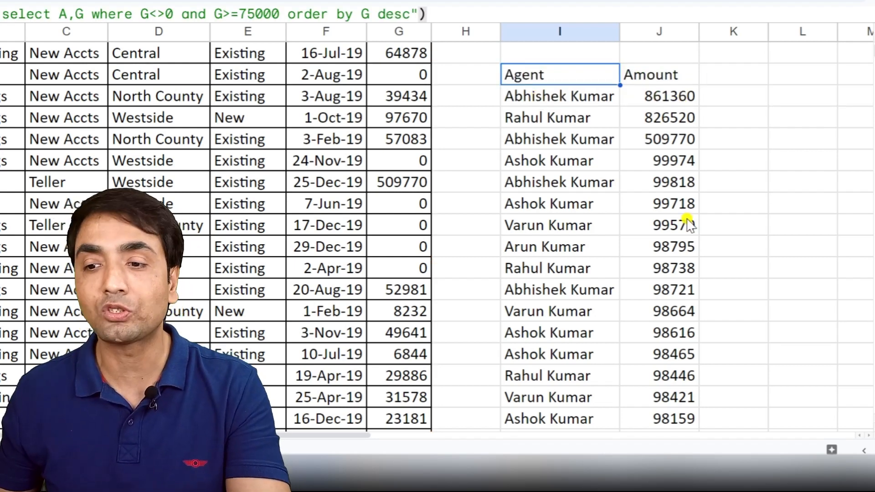
{"action": "double_click", "coordinate": [553, 77]}
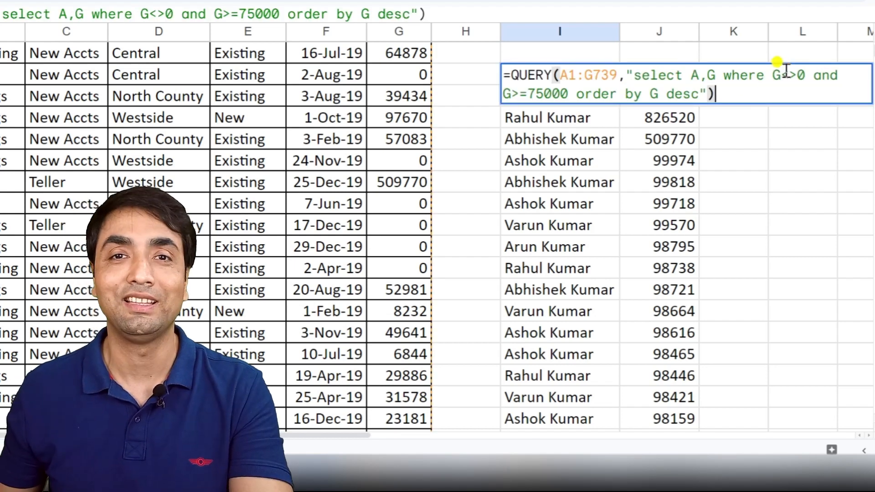
{"action": "key", "text": "Escape"}
{"action": "left_click", "coordinate": [396, 75]}
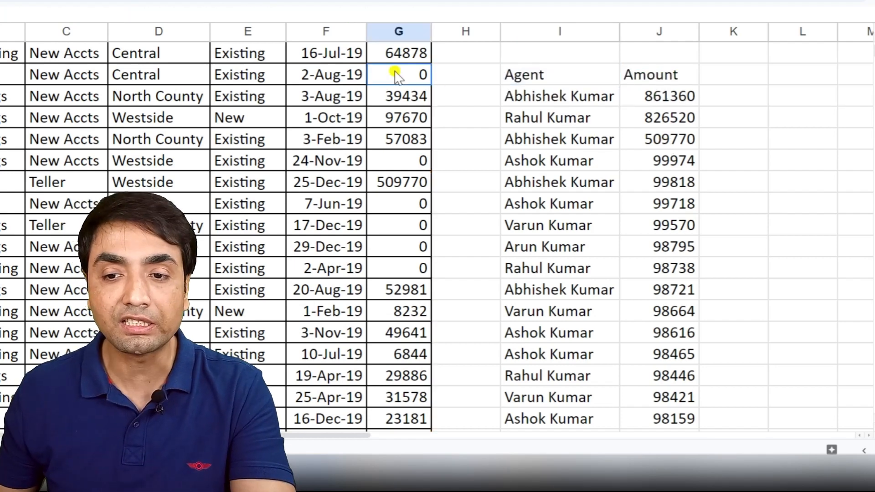
{"action": "left_click", "coordinate": [400, 204]}
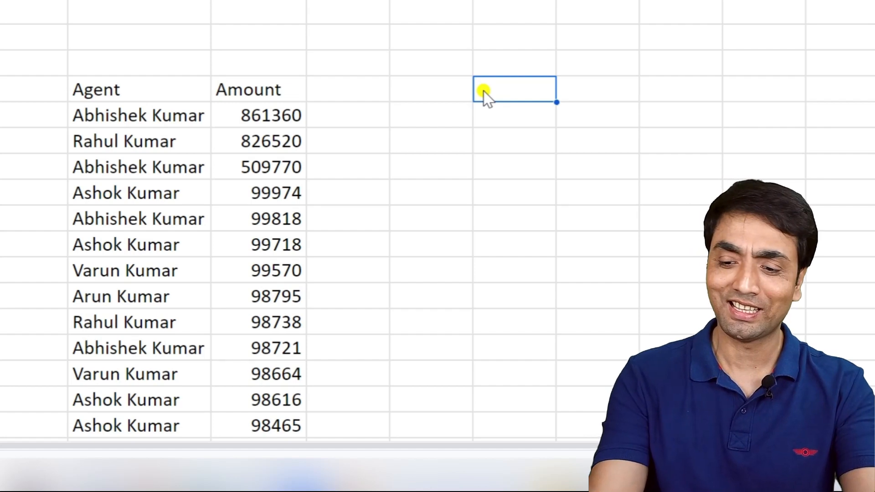
- Start a QUERY formula in M5 with the range A1:G725 as its data
{"action": "double_click", "coordinate": [483, 92]}
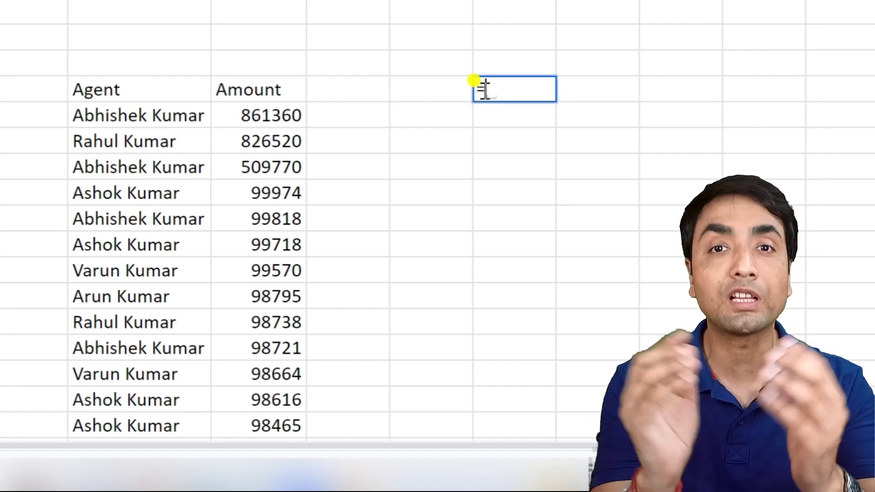
{"action": "type", "text": "="}
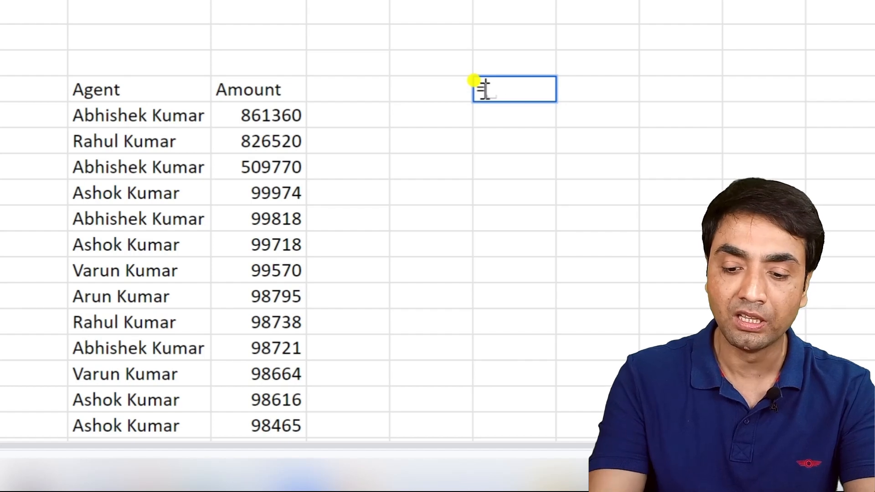
{"action": "type", "text": "que"}
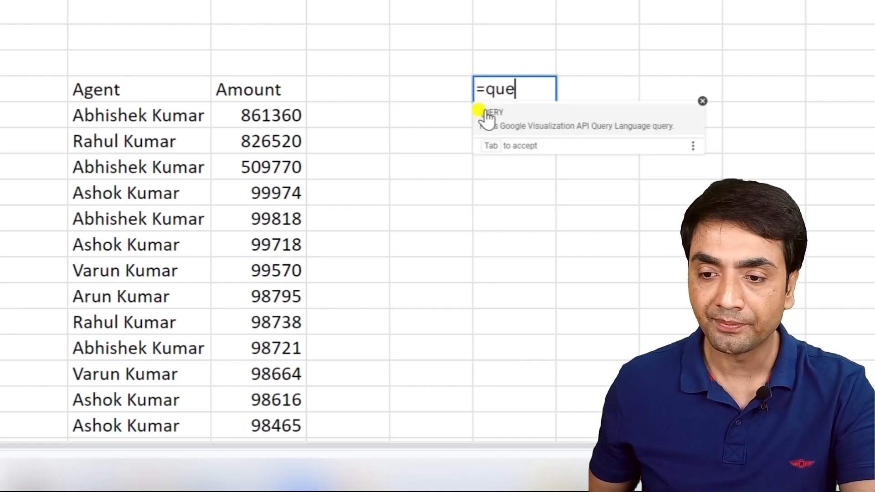
{"action": "left_click", "coordinate": [485, 113]}
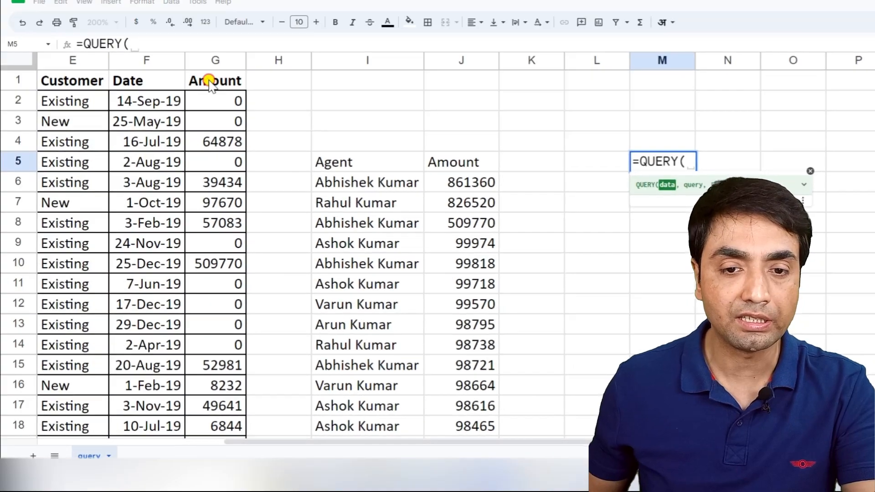
{"action": "left_click", "coordinate": [209, 85]}
{"action": "key", "text": "shift+Left"}
{"action": "key", "text": "shift+Left"}
{"action": "key", "text": "shift+Left"}
{"action": "key", "text": "shift+Left"}
{"action": "key", "text": "shift+Left"}
{"action": "key", "text": "shift+Left"}
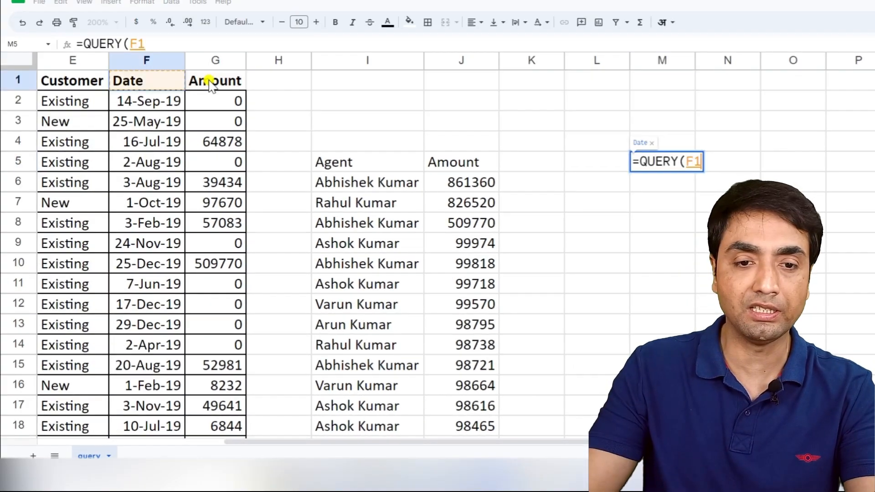
{"action": "key", "text": "ctrl+shift+Down"}
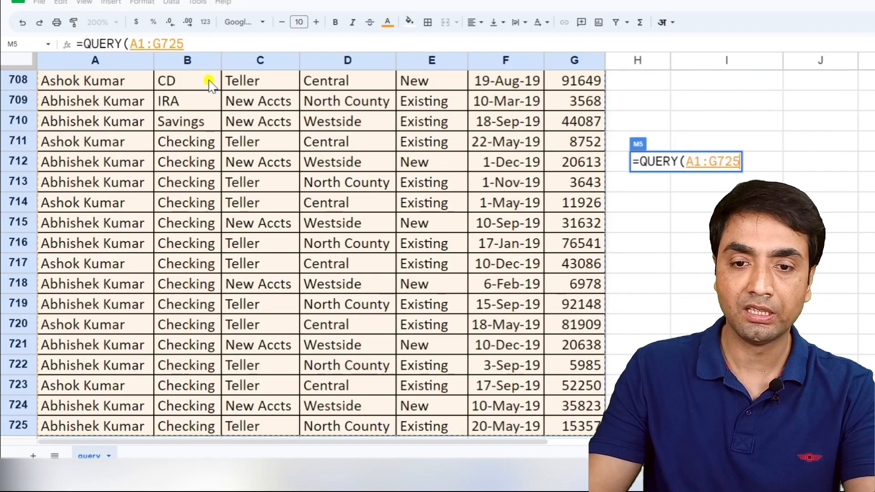
- Add the query string "select A,sum(G) group by A" to M5's QUERY formula to total the amounts per agent
{"action": "type", "text": ",\"select "}
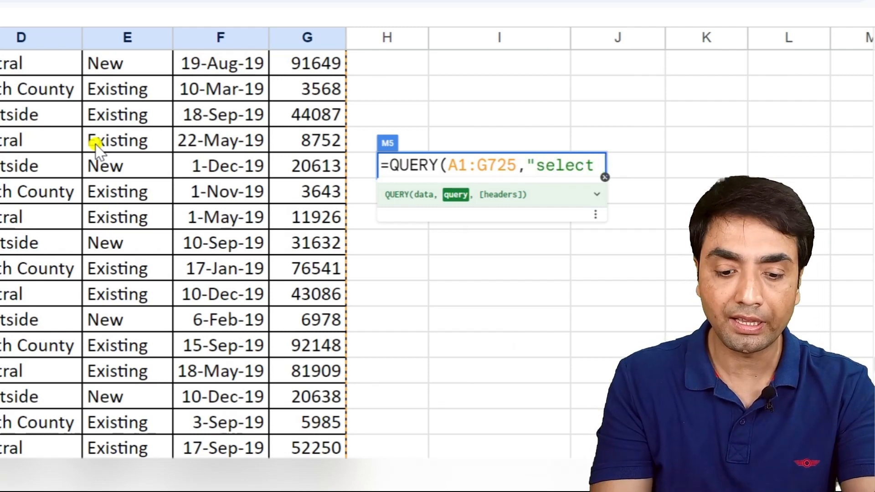
{"action": "type", "text": "A,"}
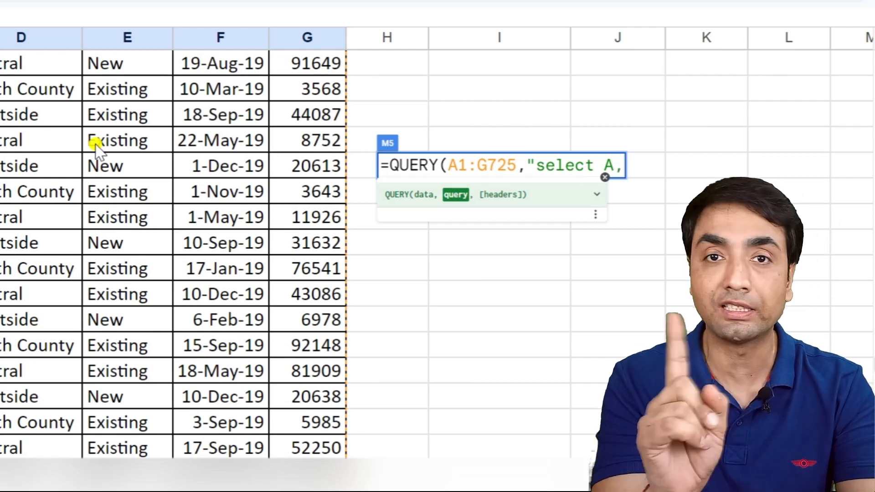
{"action": "type", "text": "sum(G)"}
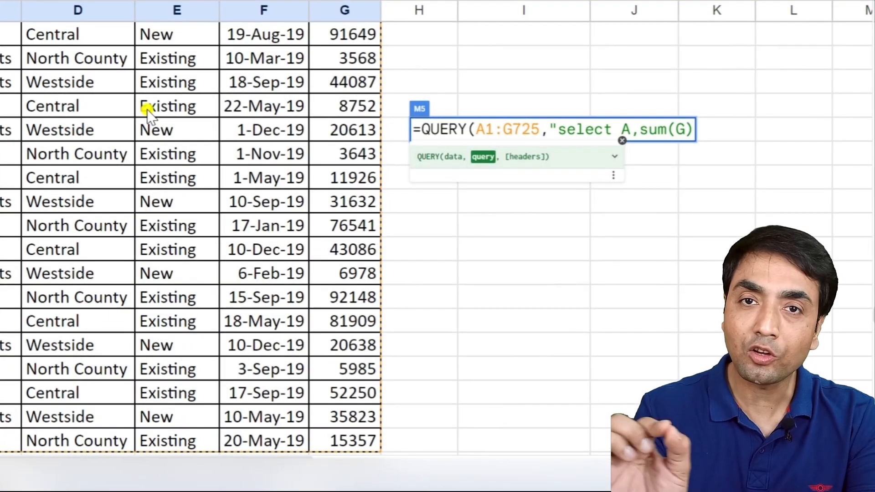
{"action": "type", "text": " gr"}
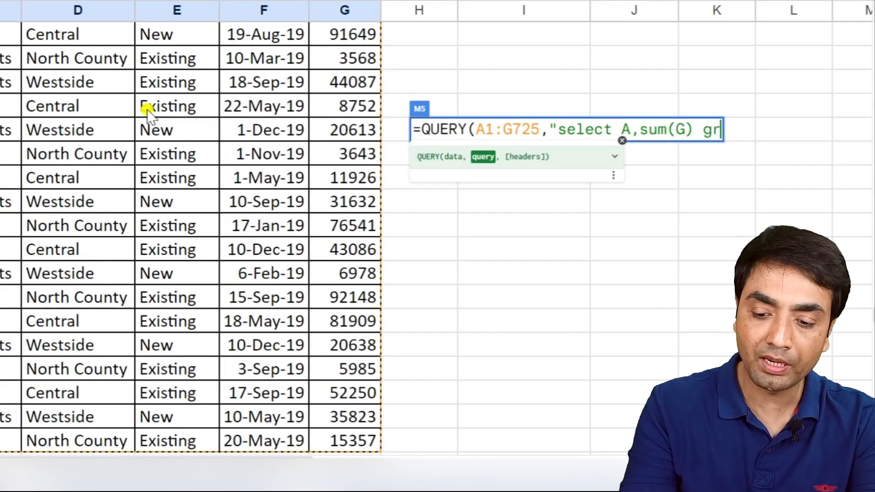
{"action": "type", "text": "oup by A"}
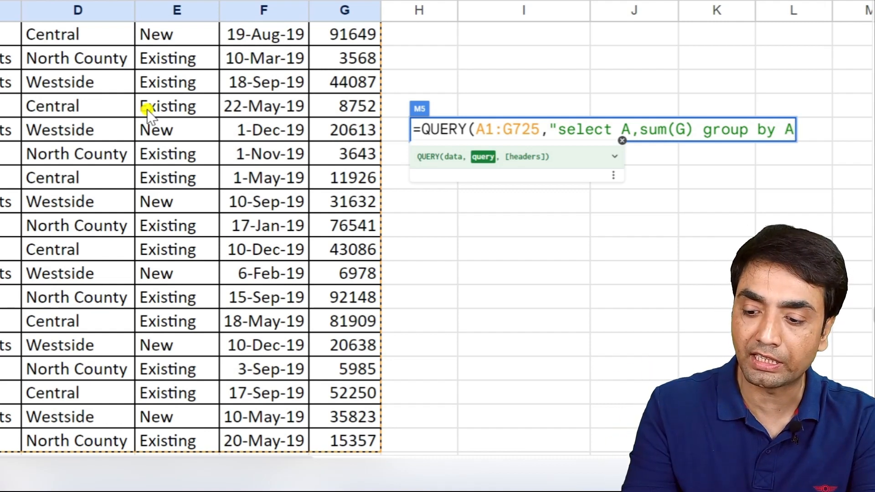
{"action": "type", "text": "\")"}
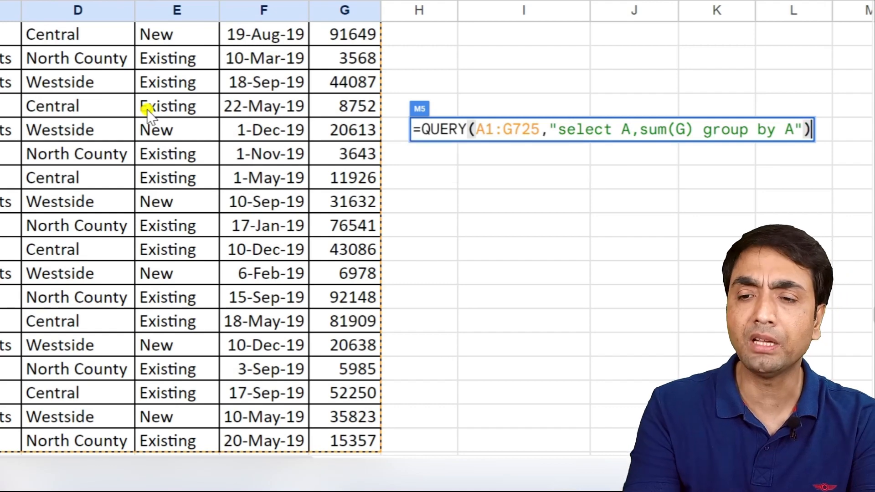
- Add 1 as the headers argument of M5's QUERY formula and close its parenthesis
{"action": "key", "text": "BackSpace"}
{"action": "type", "text": ",1"}
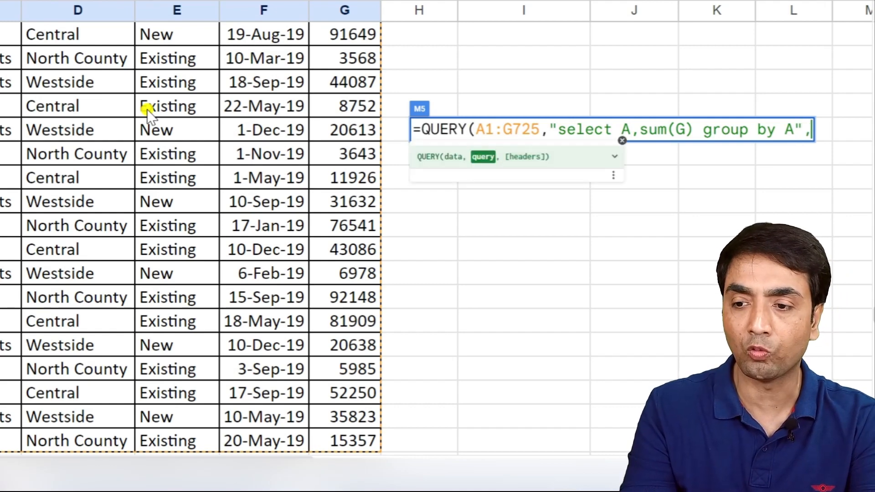
{"action": "type", "text": ")"}
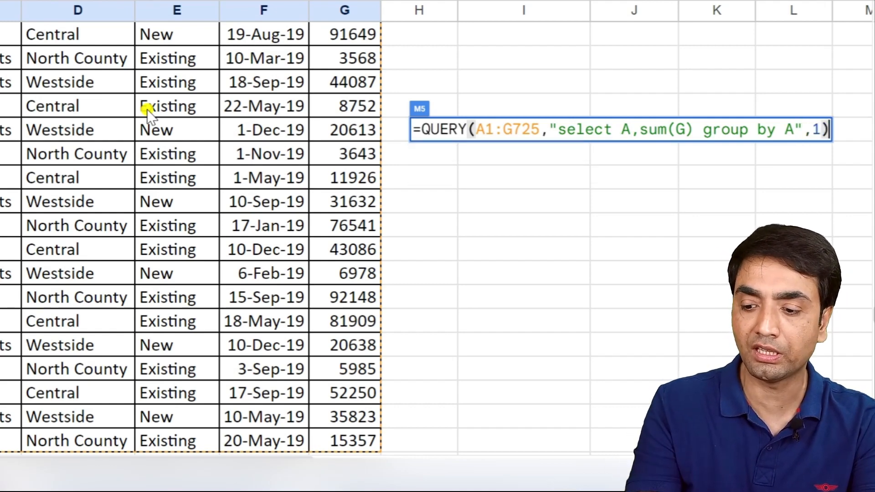